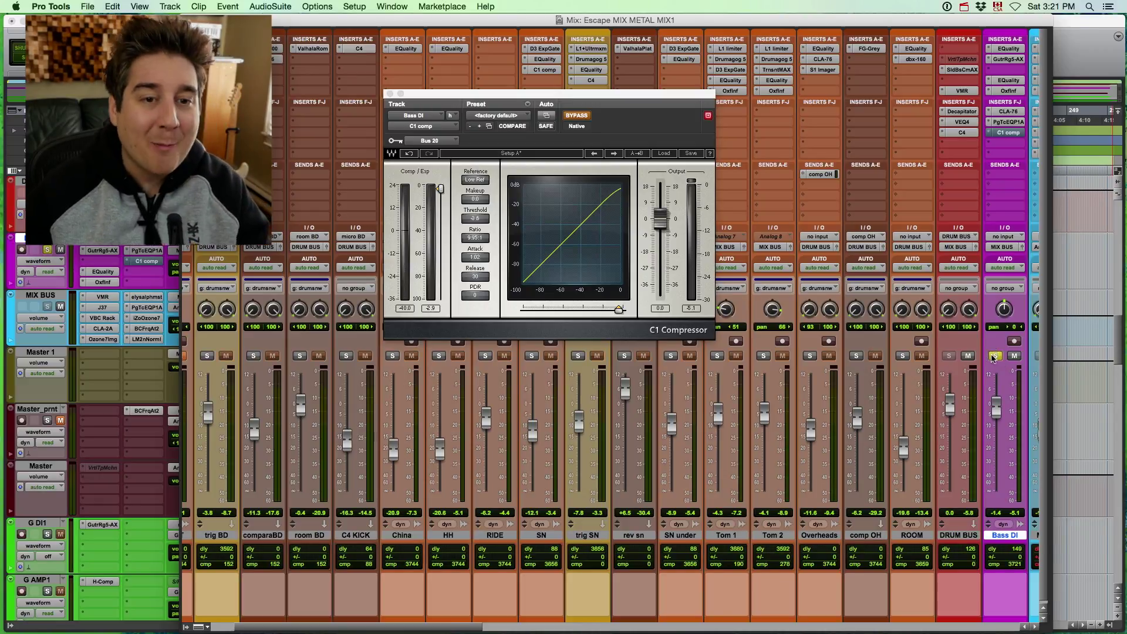
Set the playback start at 34|4|480 in the edit view, then audition the soloed Bass DI track with the mixer shown
key("super+equal")
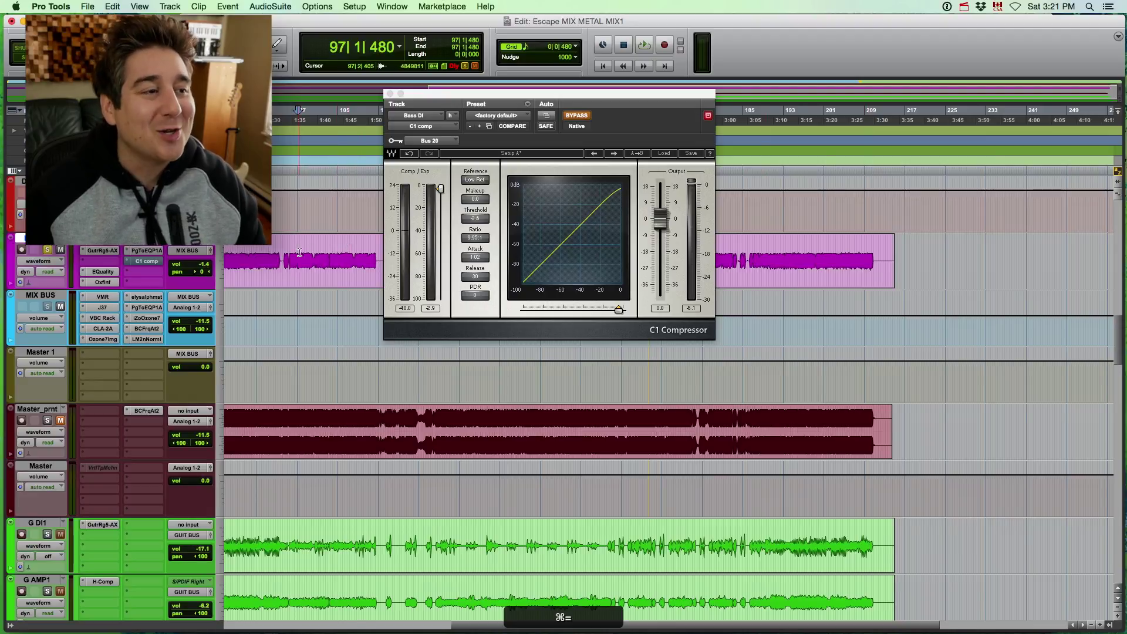
scroll(299, 253, "left", 3)
left_click(248, 252)
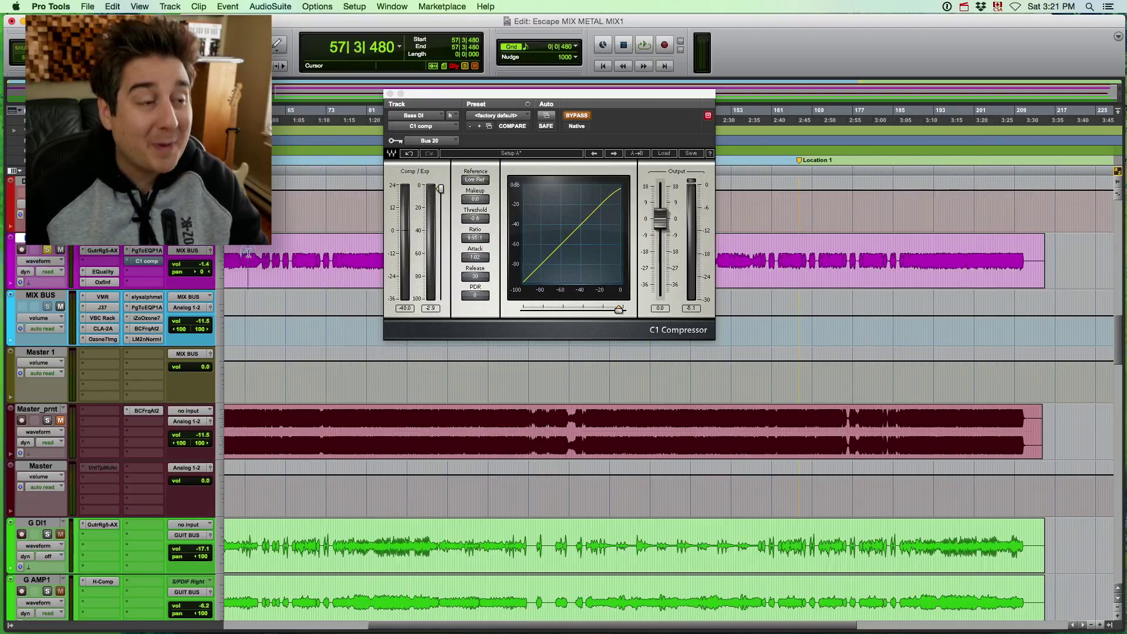
key("super+bracketleft")
left_click(311, 252)
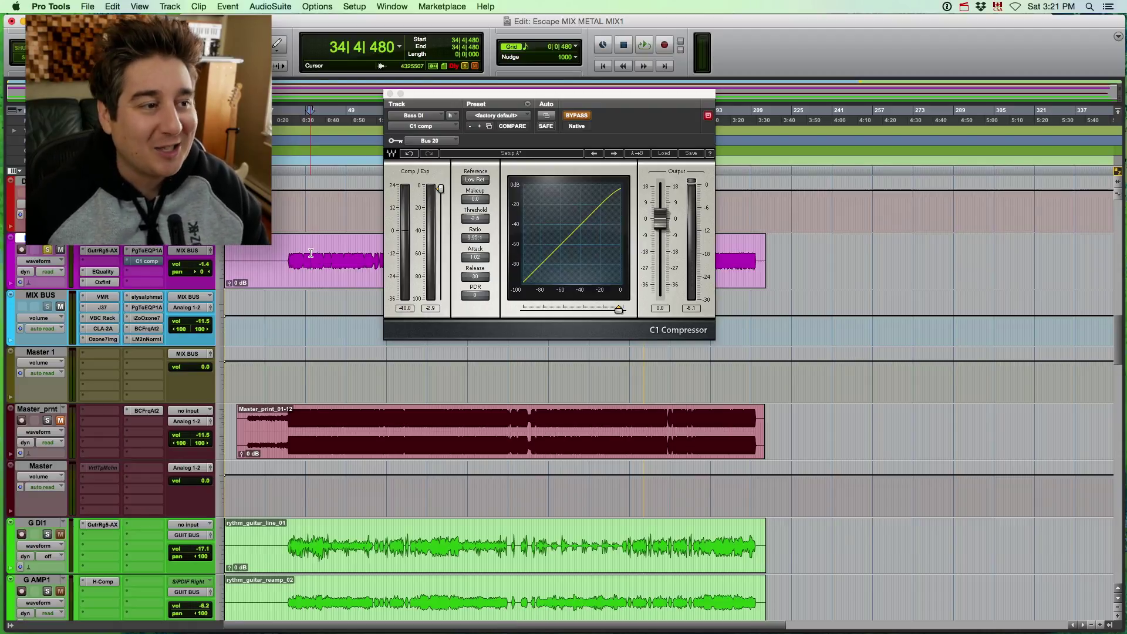
key("super+equal")
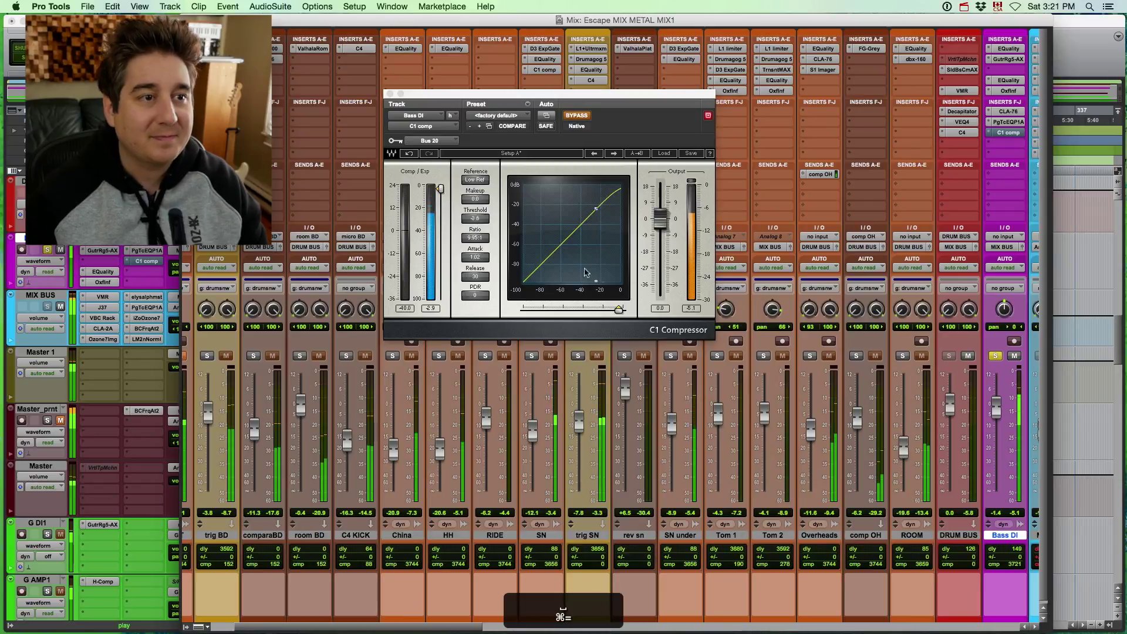
left_click_drag(374, 630, 429, 628)
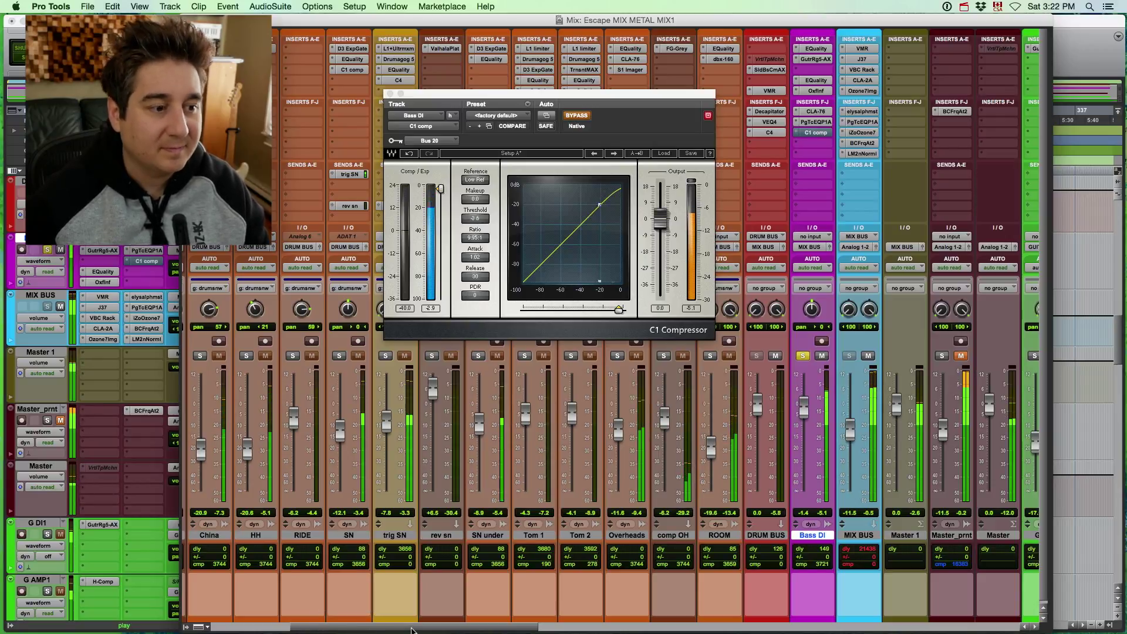
left_click_drag(408, 628, 351, 629)
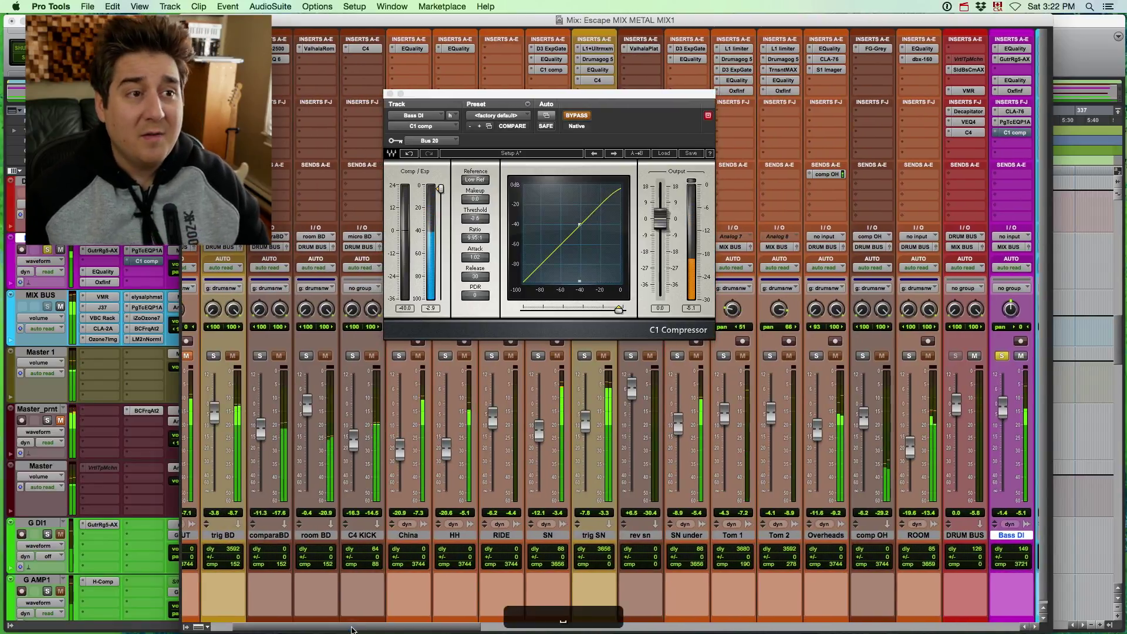
key("space")
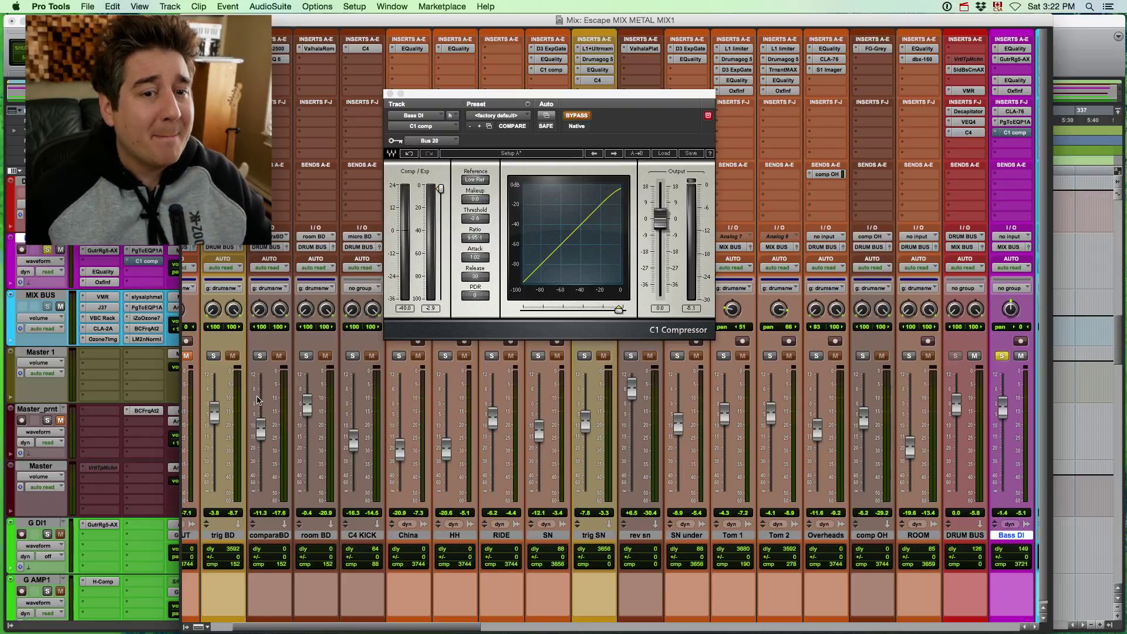
Solo the grouped drum tracks and C4 KICK alongside Bass DI, and move the C1 Compressor window clear of the solo controls
left_click(215, 356)
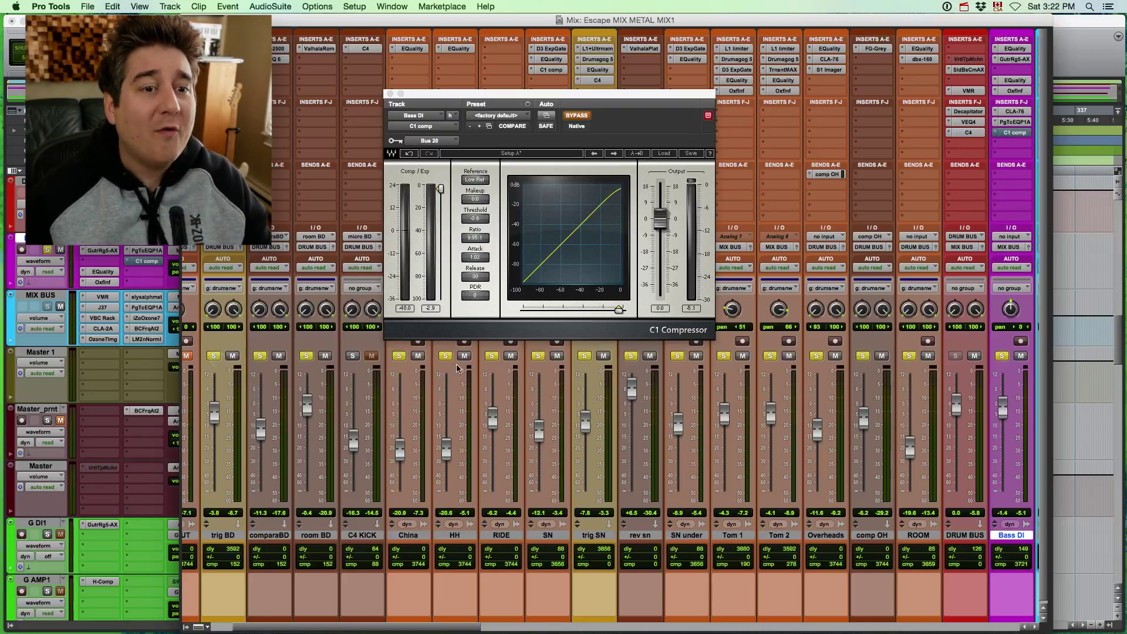
left_click(353, 356)
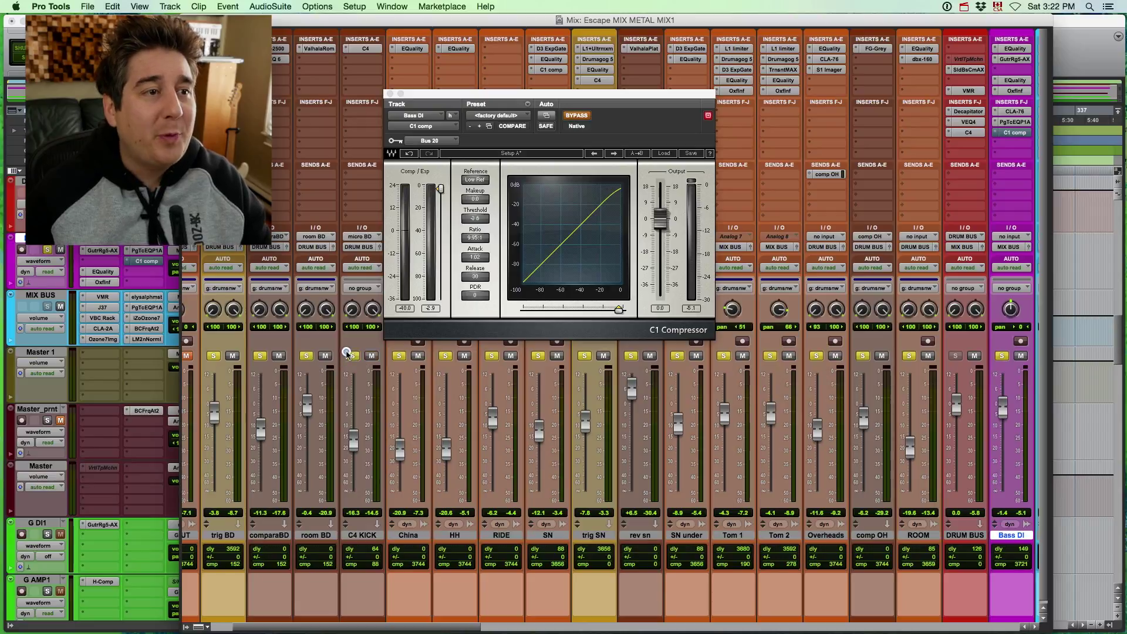
left_click_drag(518, 93, 549, 76)
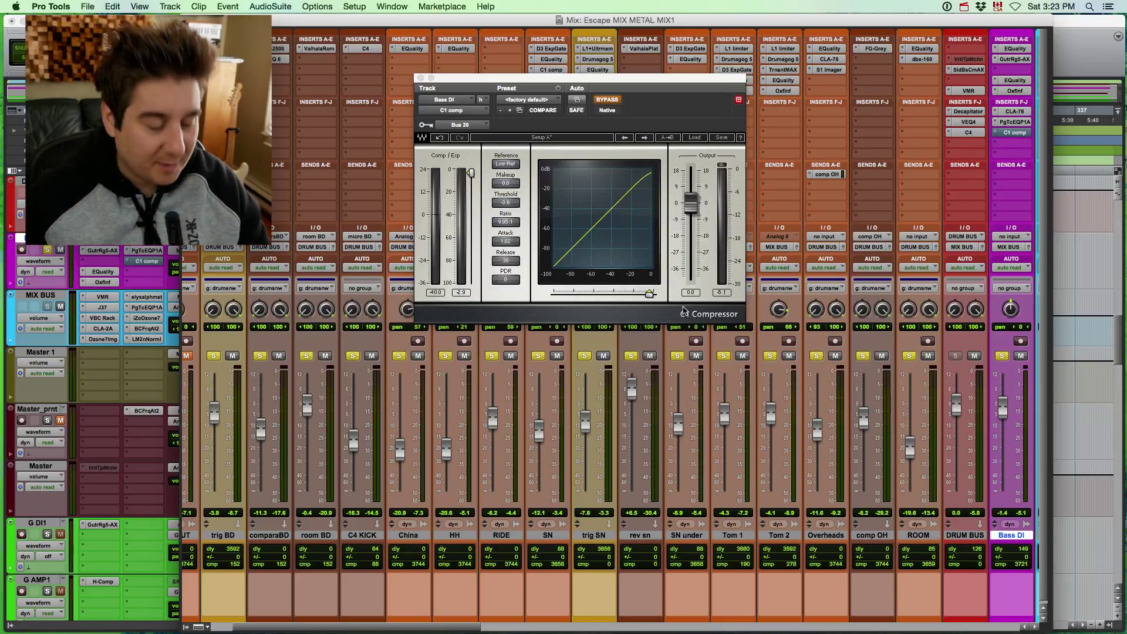
Play the soloed drums and bass, comparing the C1 Compressor on Bass DI bypassed and active, and leave it active
key("space")
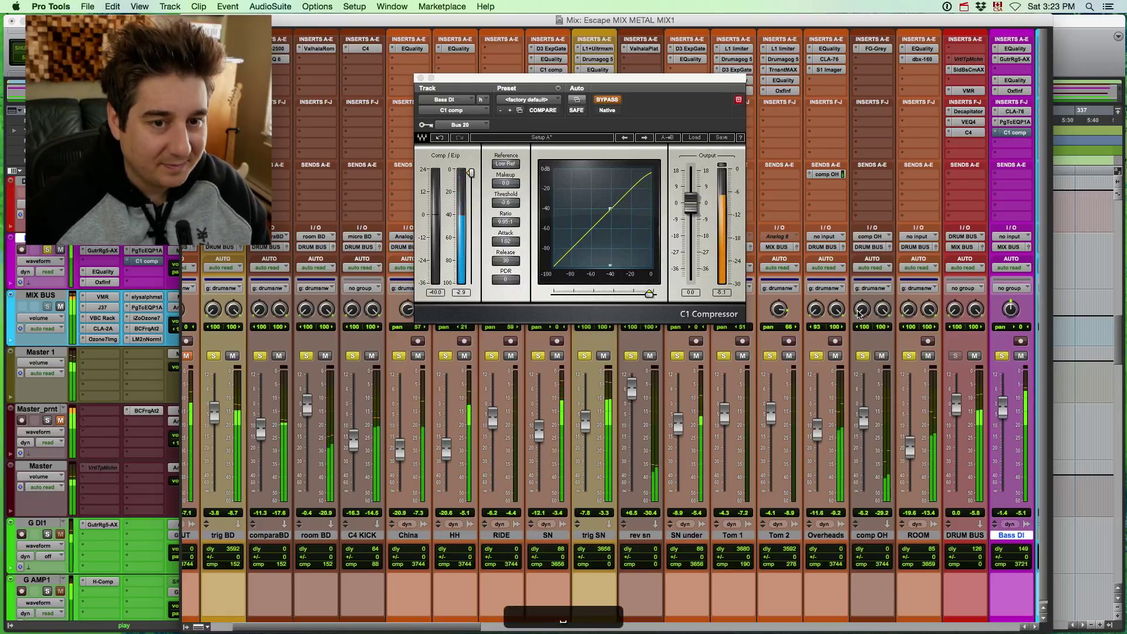
left_click(607, 100)
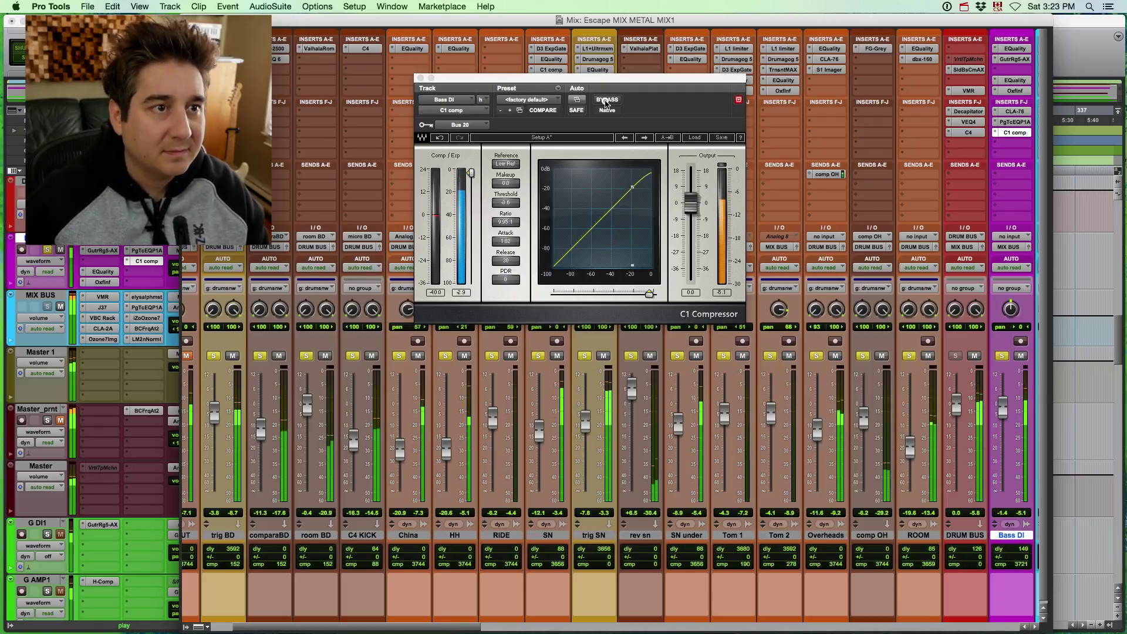
left_click(605, 101)
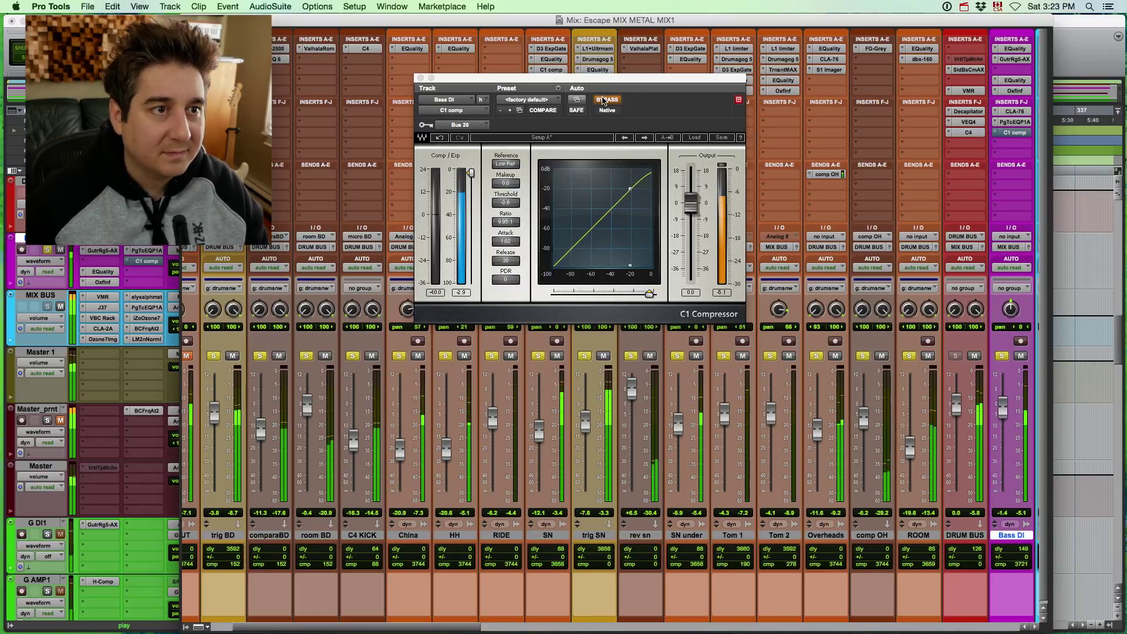
left_click(603, 100)
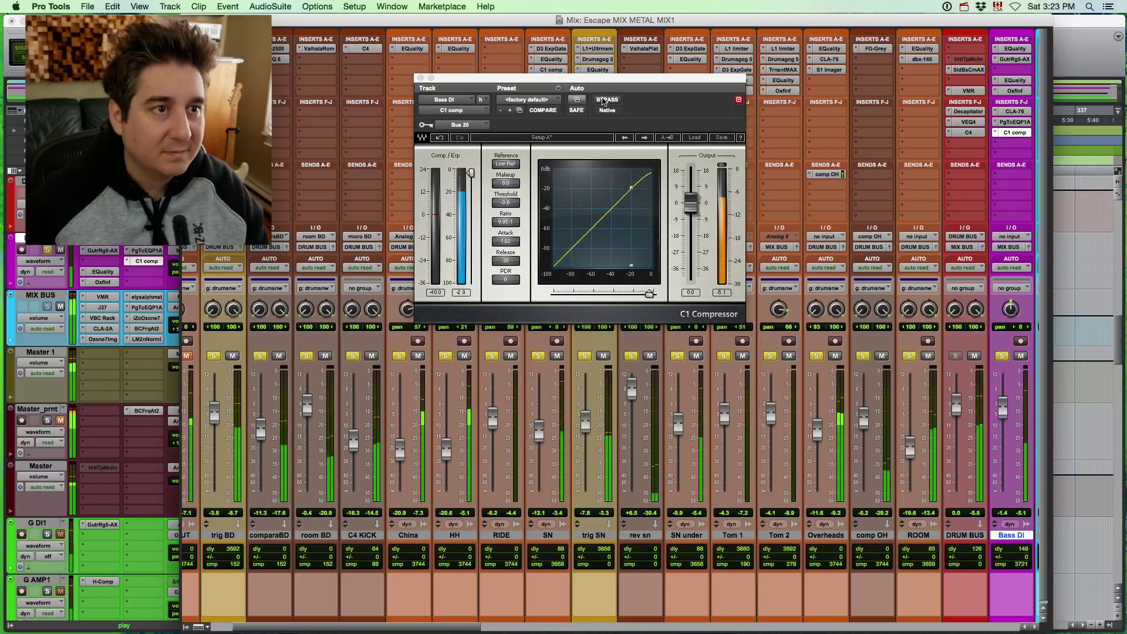
left_click(603, 100)
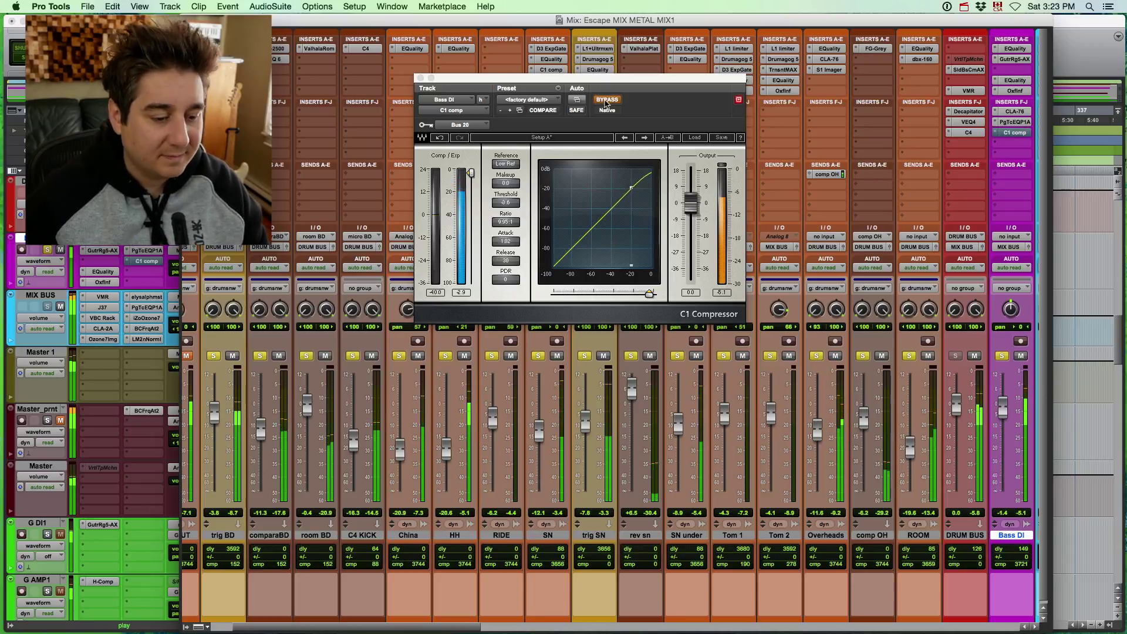
left_click(605, 101)
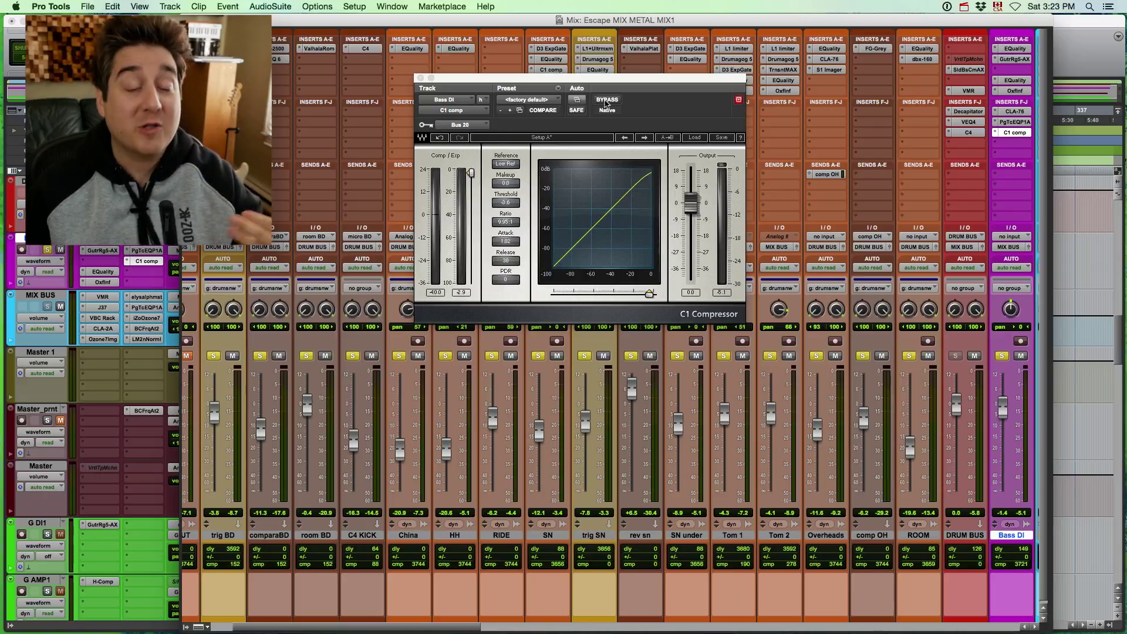
Resume playback of the drums and bass and repeat the C1 Compressor bypass comparison, finishing with the compressor active
key("space")
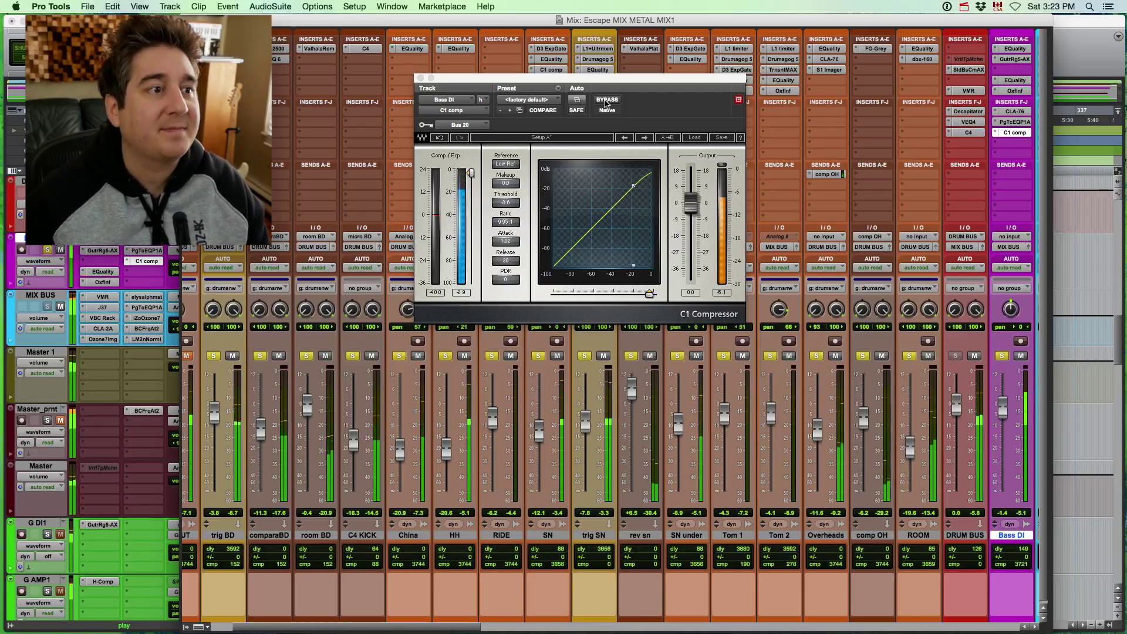
left_click(606, 101)
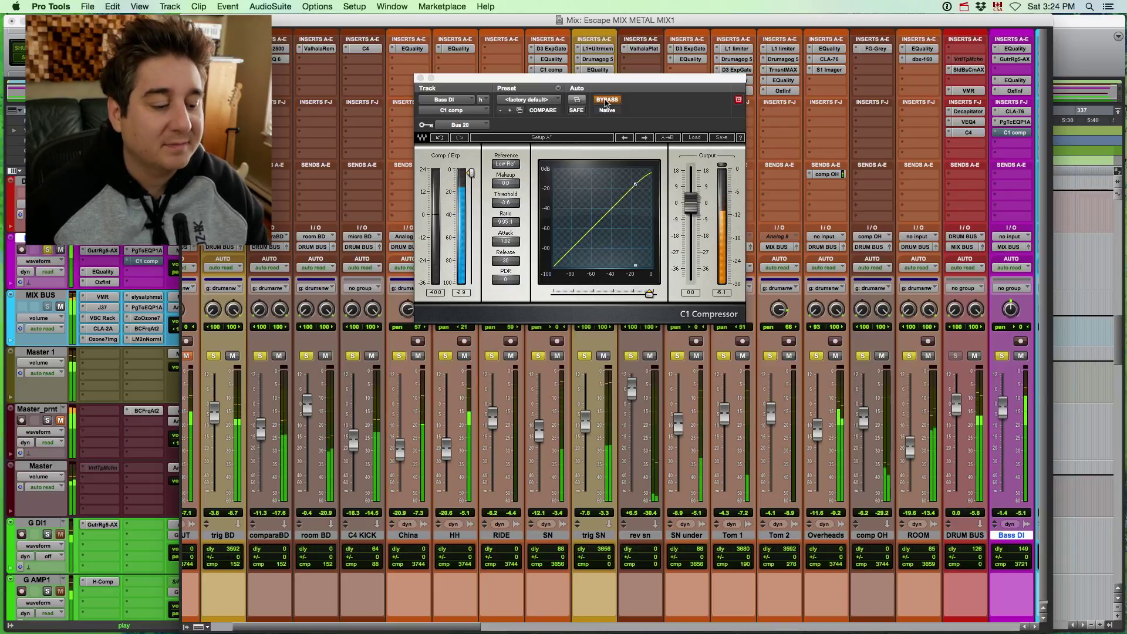
left_click(607, 101)
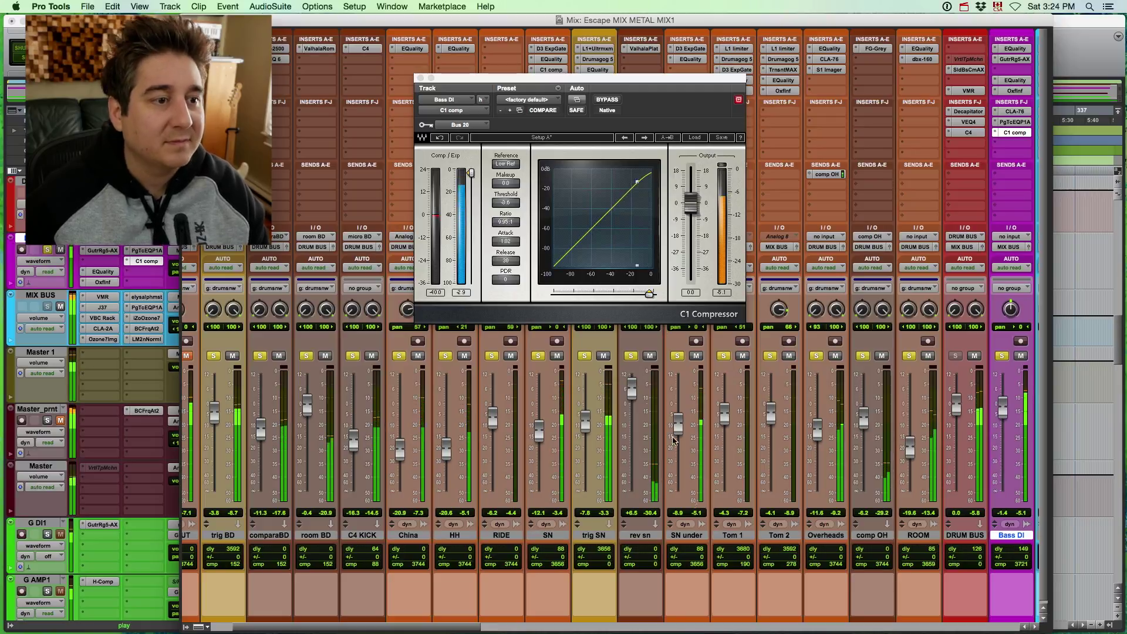
left_click(610, 99)
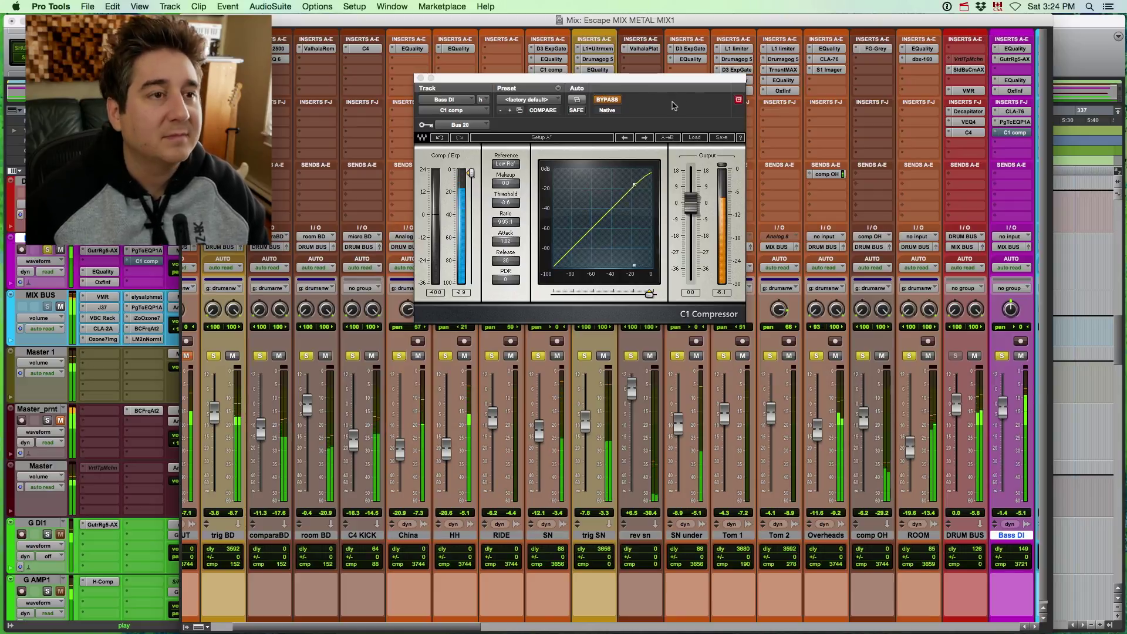
left_click(613, 101)
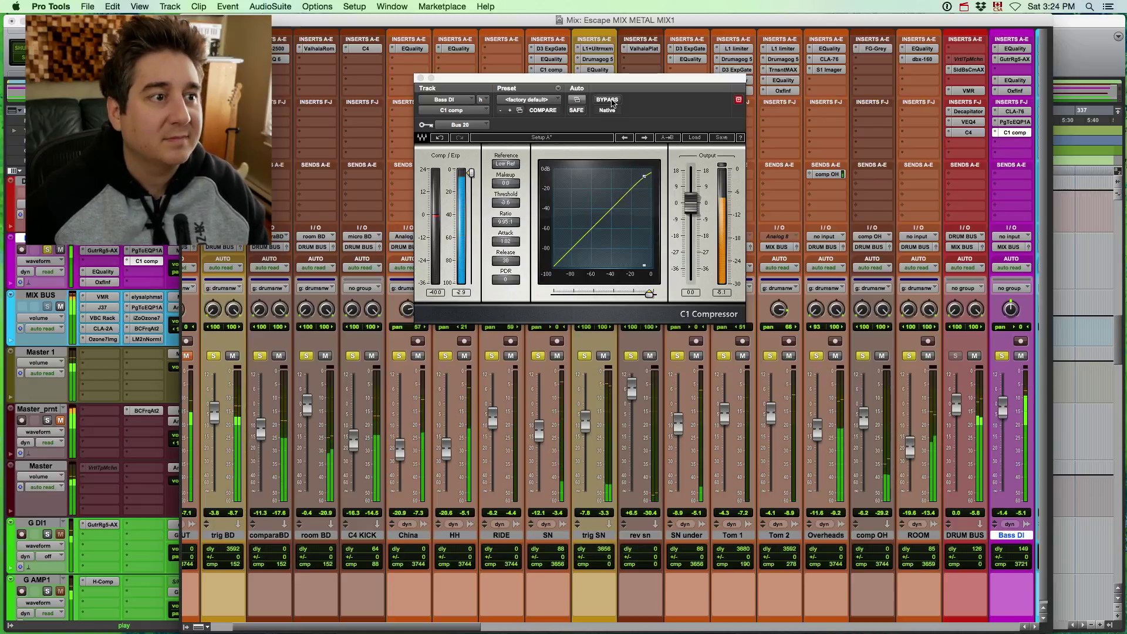
left_click(611, 100)
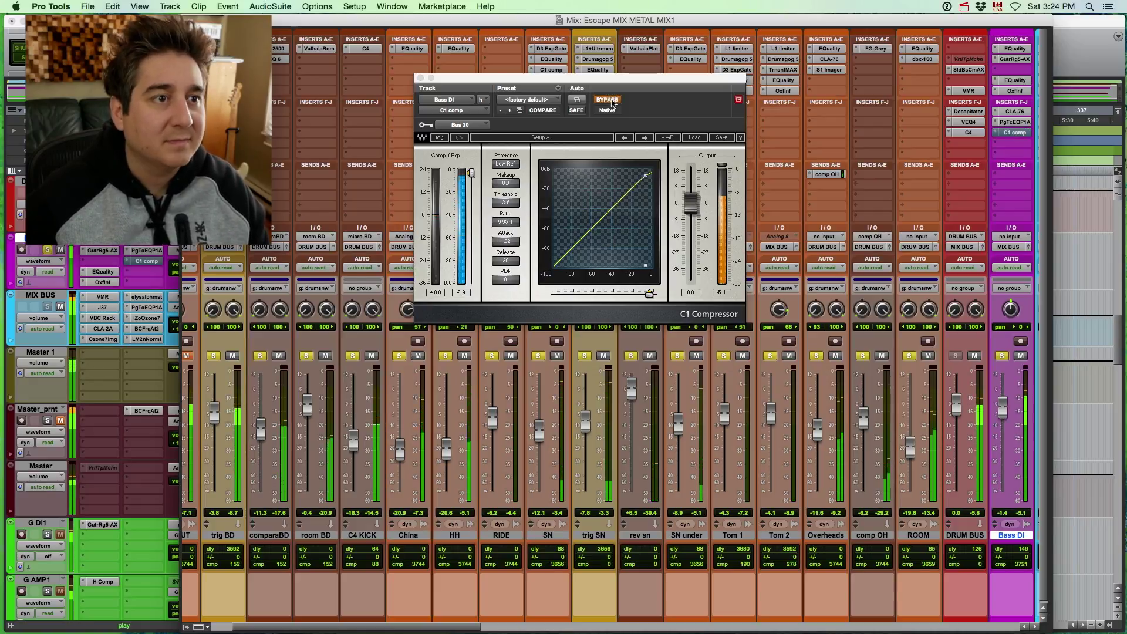
left_click(611, 101)
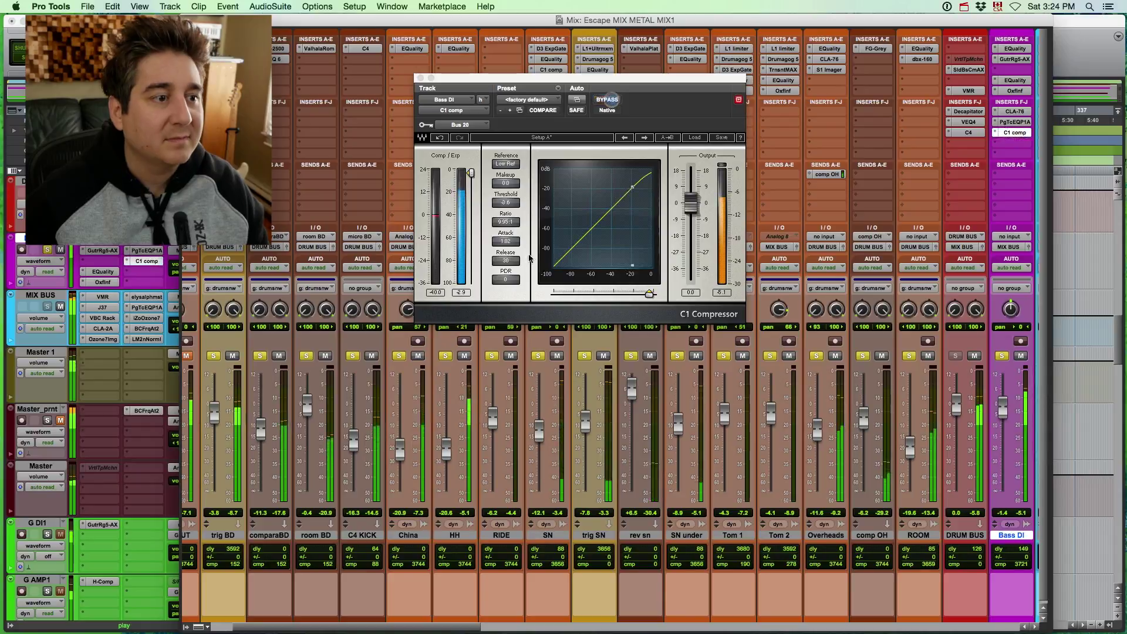
Clear all solos and compare the full mix with the Bass DI's C1 Compressor active and bypassed
left_click(351, 357, "alt")
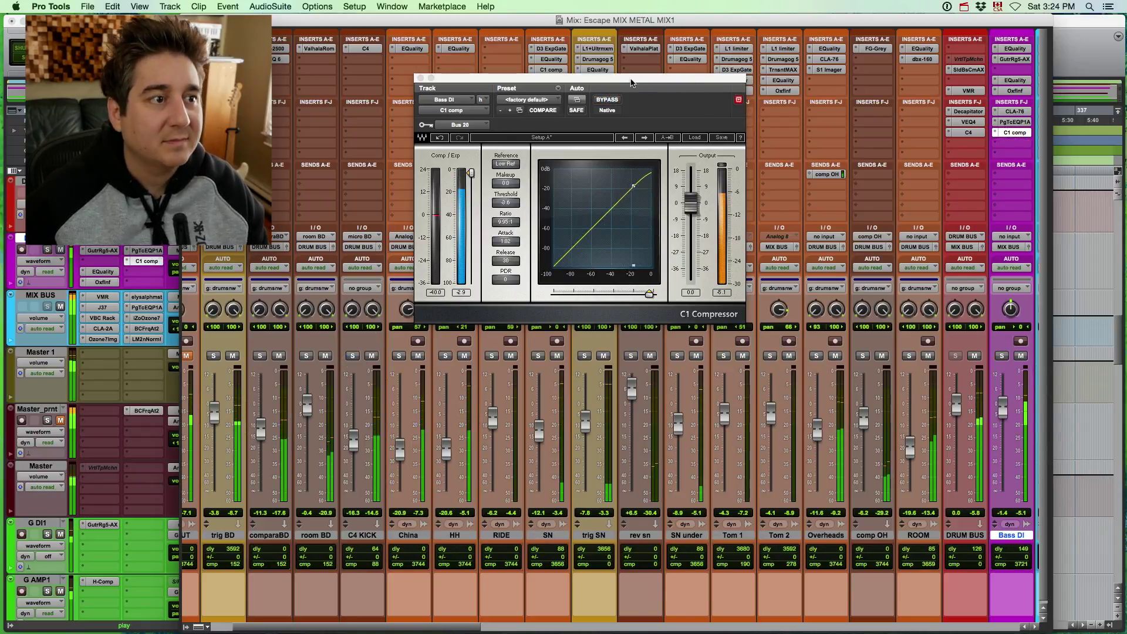
left_click(608, 99)
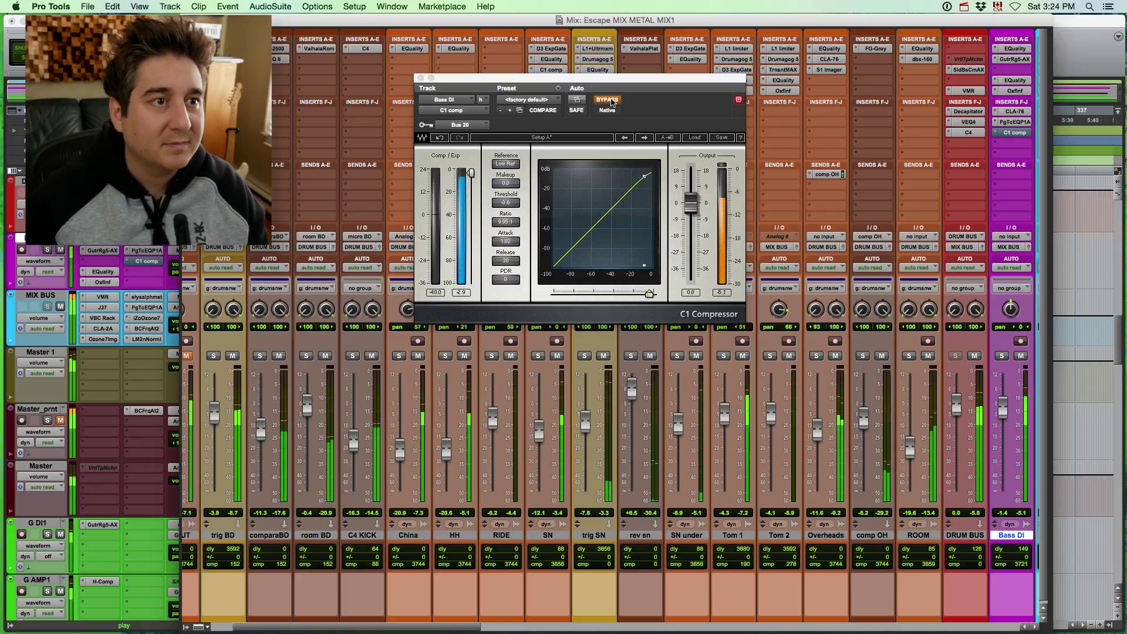
left_click(608, 100)
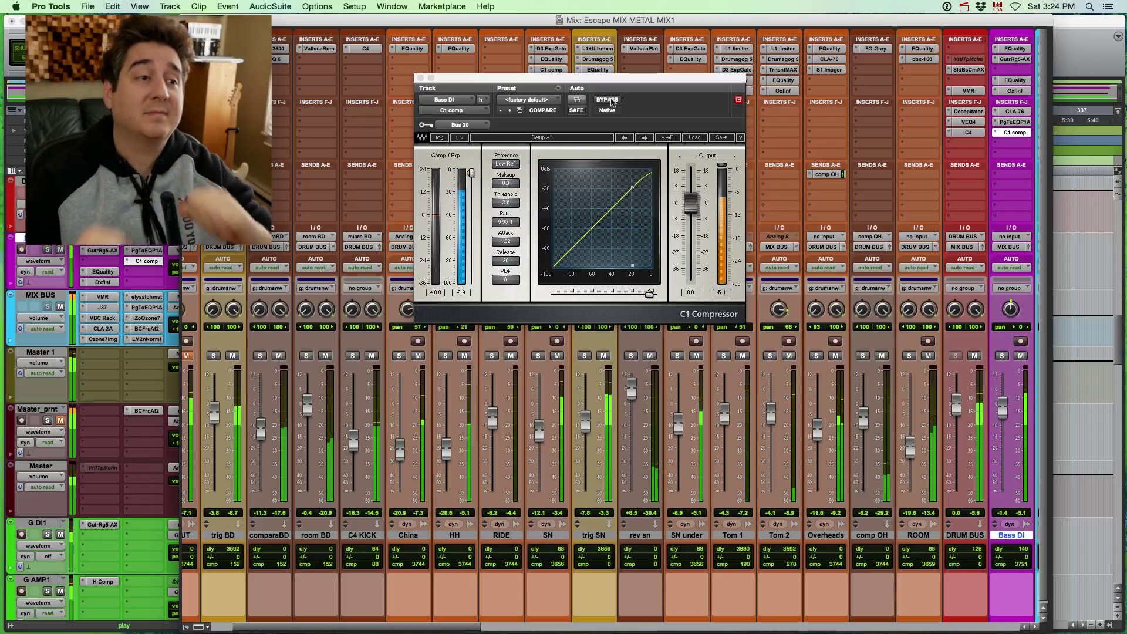
left_click(608, 100)
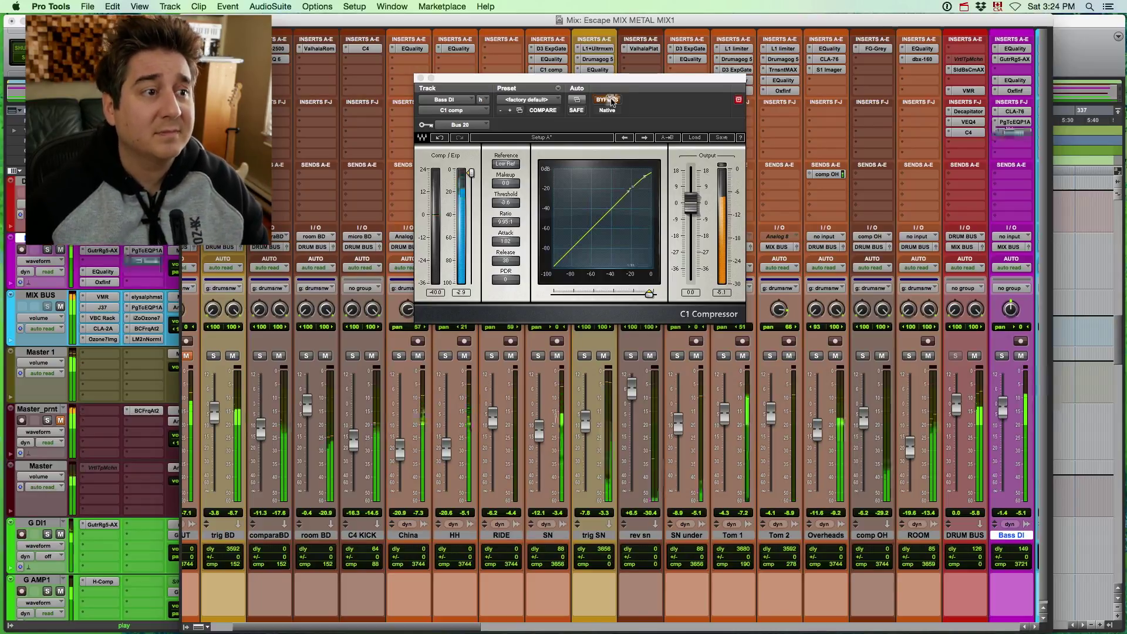
In the edit view, play the full mix from 81|2|000 with the C1 Compressor active, bypass it to compare, and stop playback
key("super+equal")
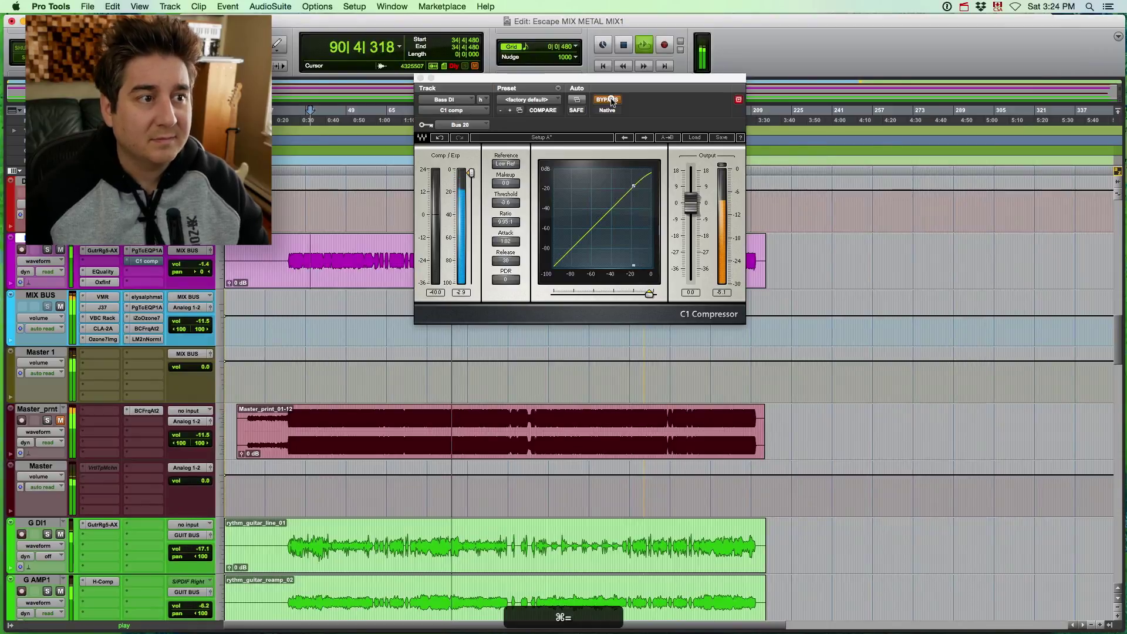
left_click(609, 100)
left_click_drag(626, 77, 776, 70)
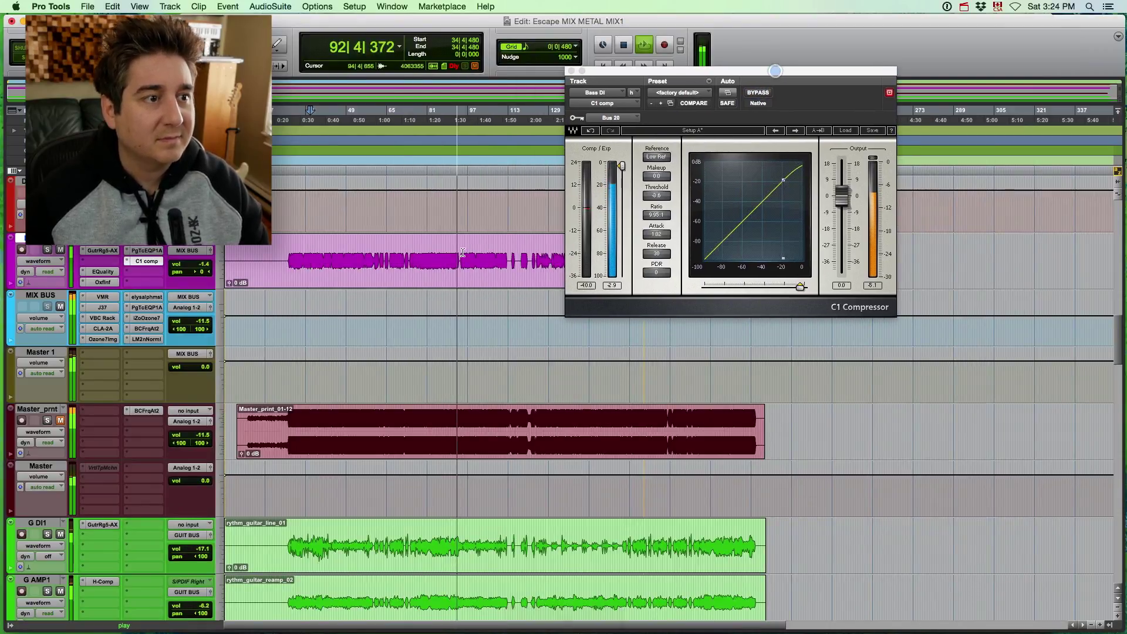
left_click(428, 245)
key("space")
key("space")
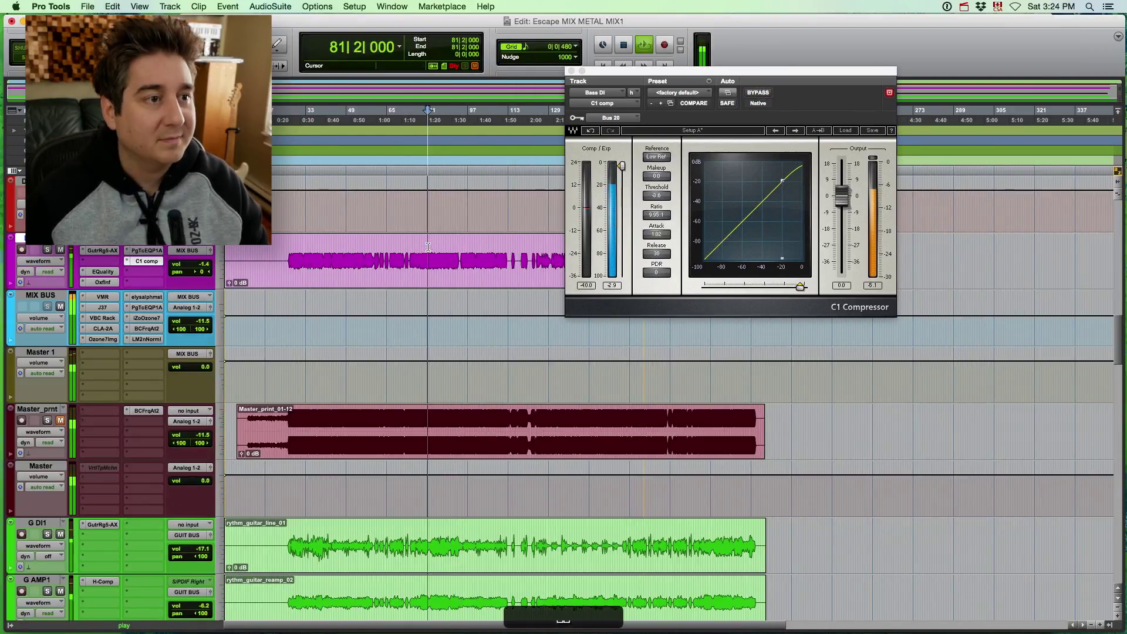
left_click(758, 94)
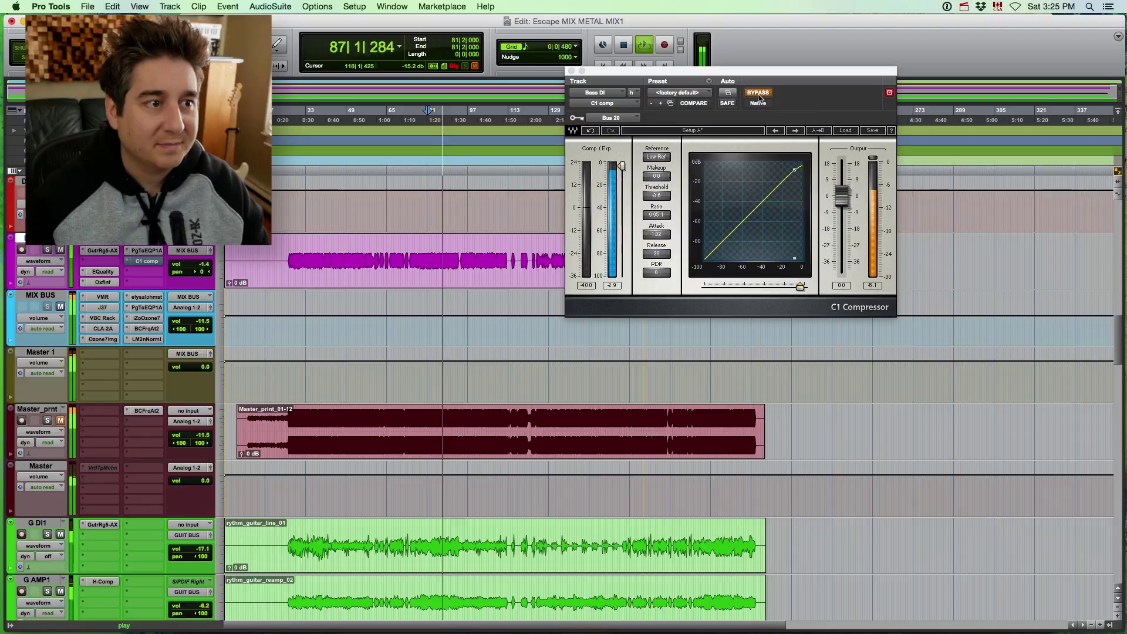
key("space")
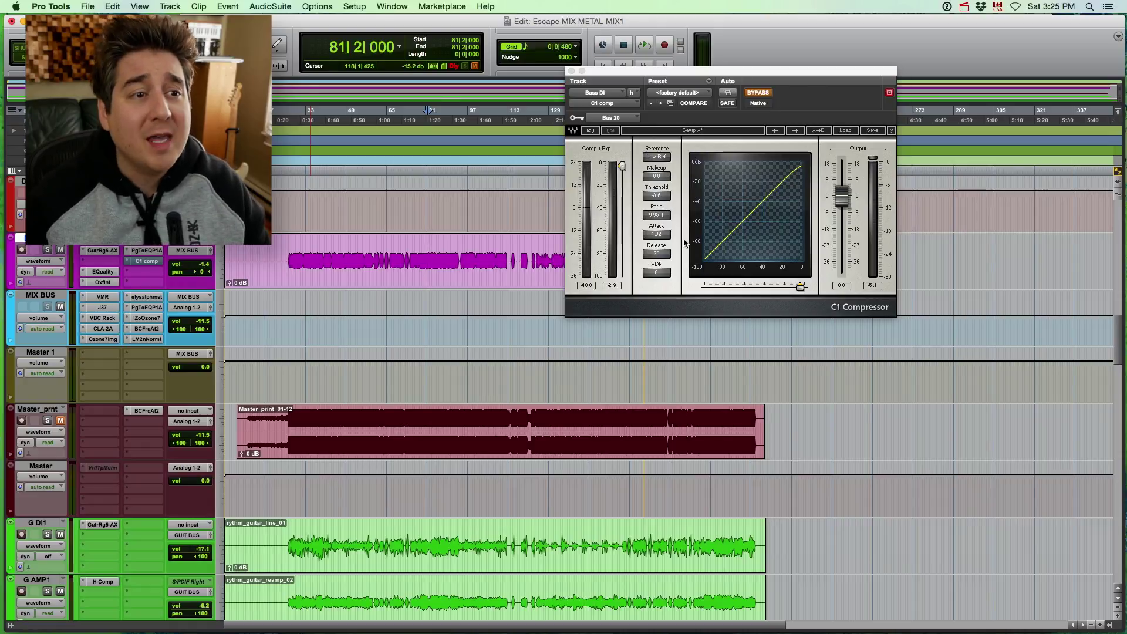
Suspend the mix groups, solo only the trig BD track in the mixer, and start playback
key("super+equal")
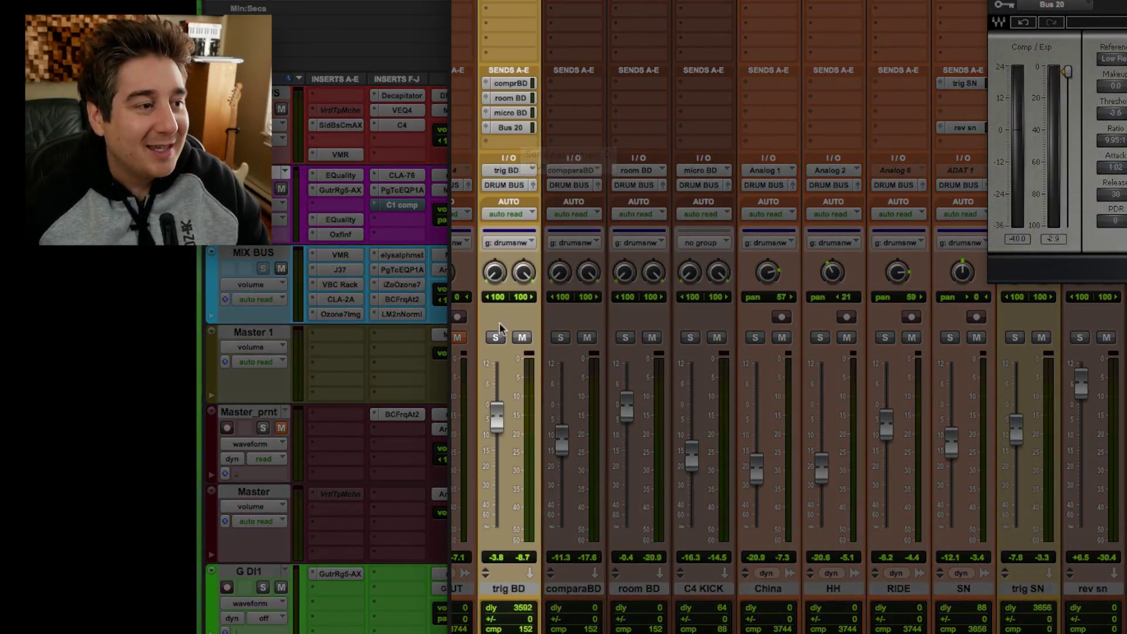
left_click(497, 336)
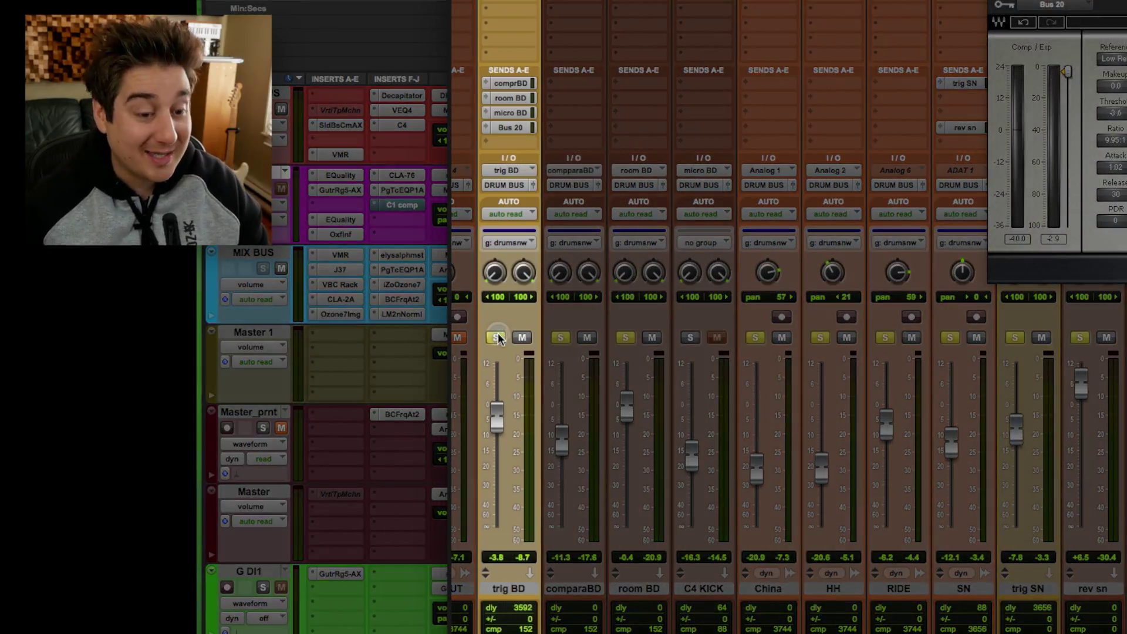
key("super+shift+g")
left_click(498, 337)
key("space")
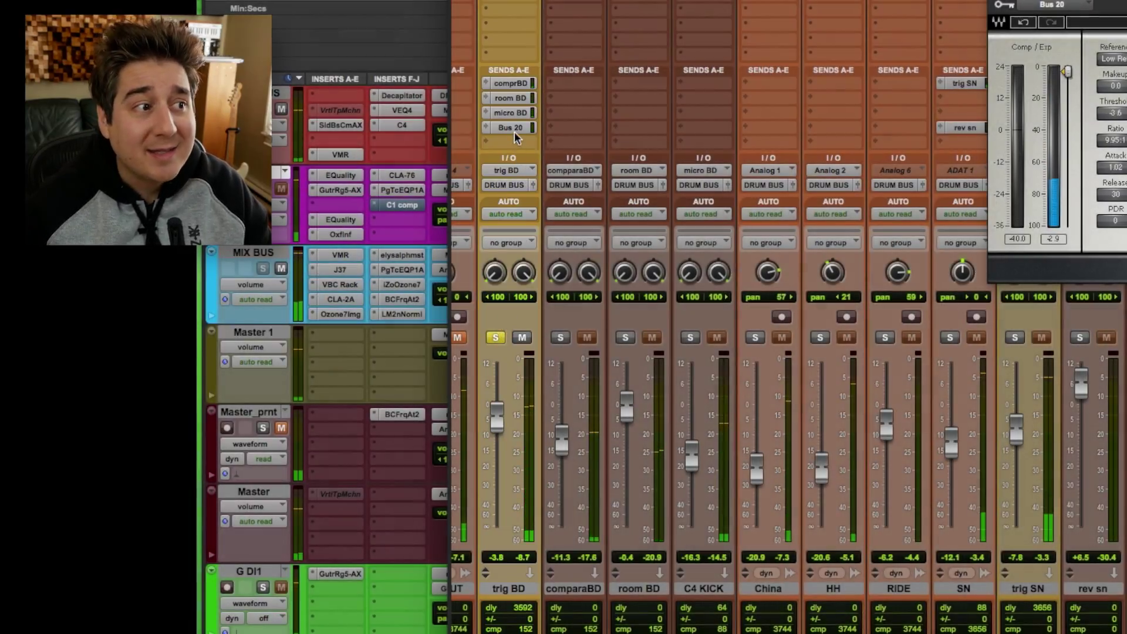
Open the trig BD track's Bus 20 send to examine its level, close it, and return to the edit view
left_click(514, 129)
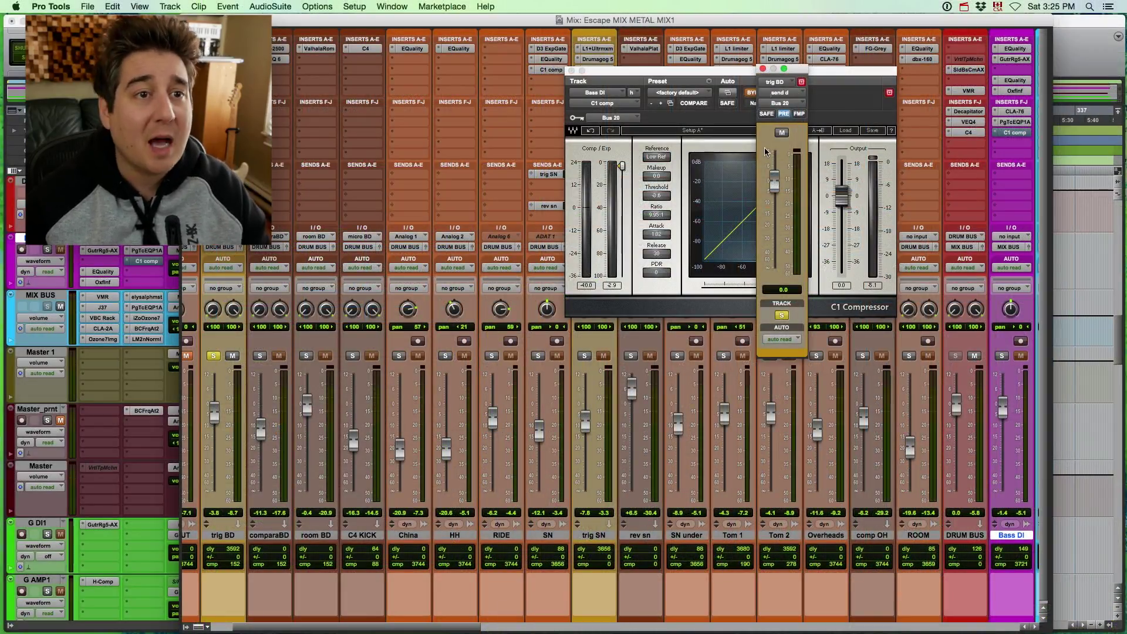
left_click(763, 69)
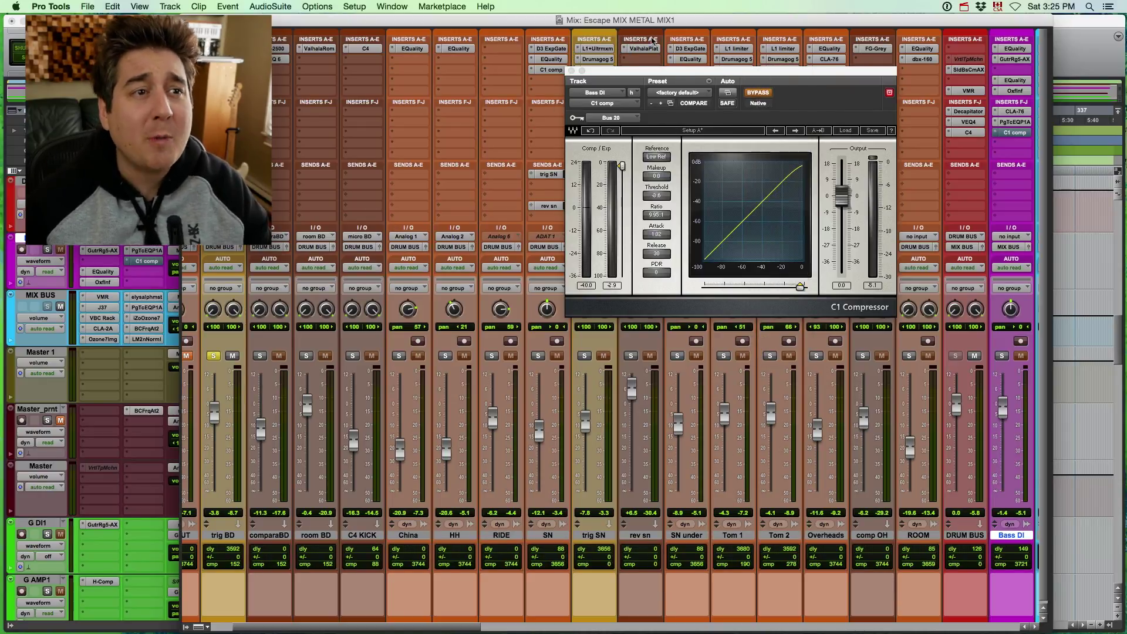
key("super+equal")
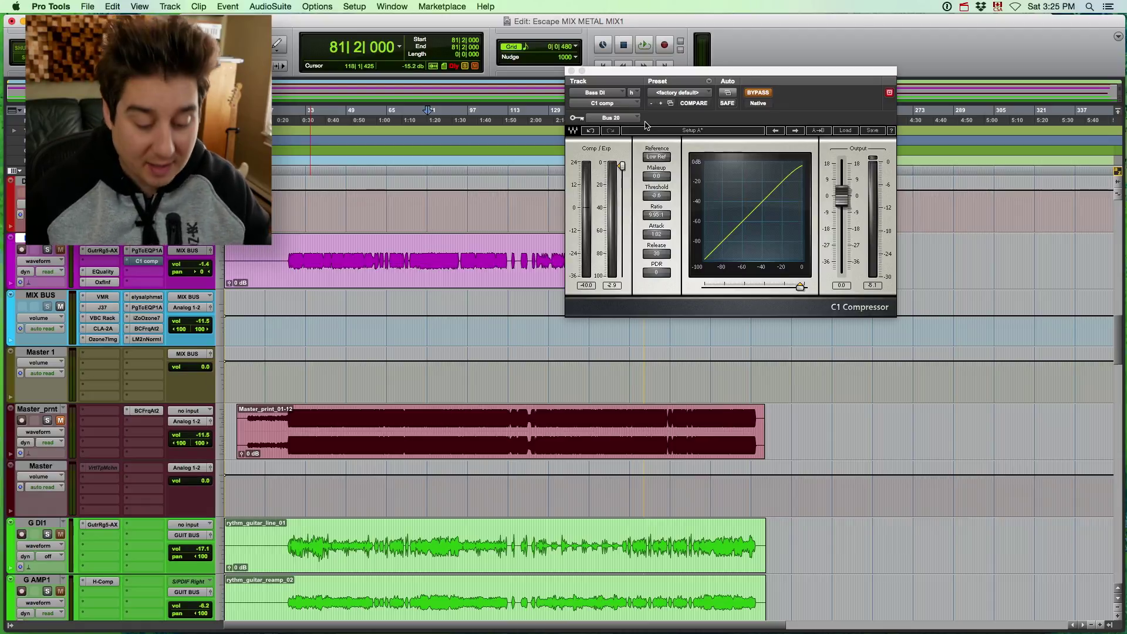
key("super+equal")
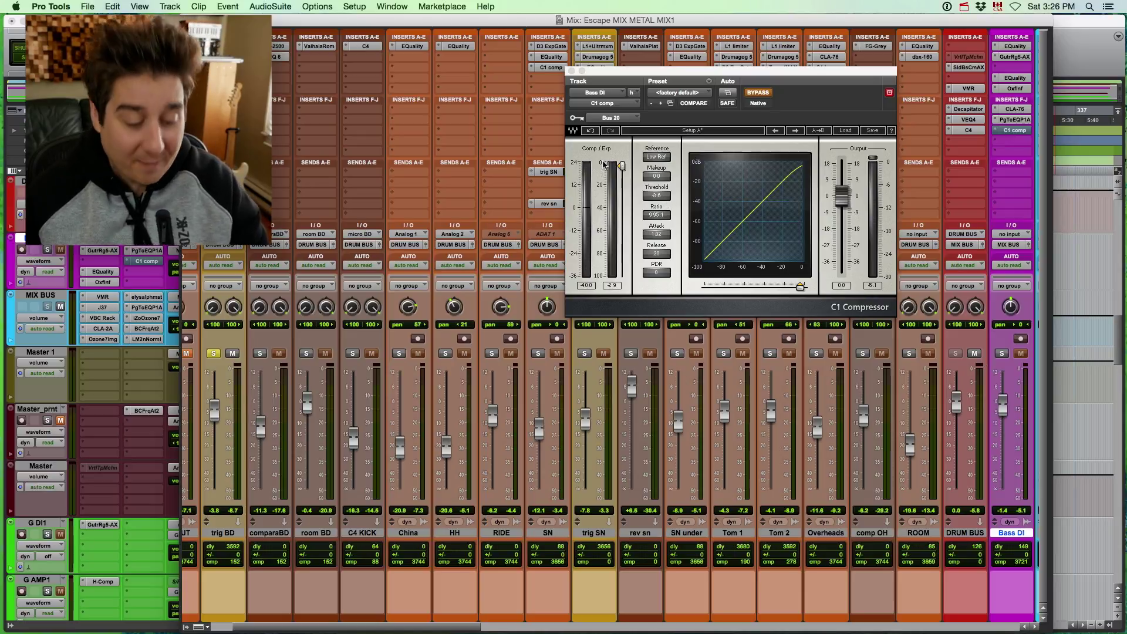
key("super+equal")
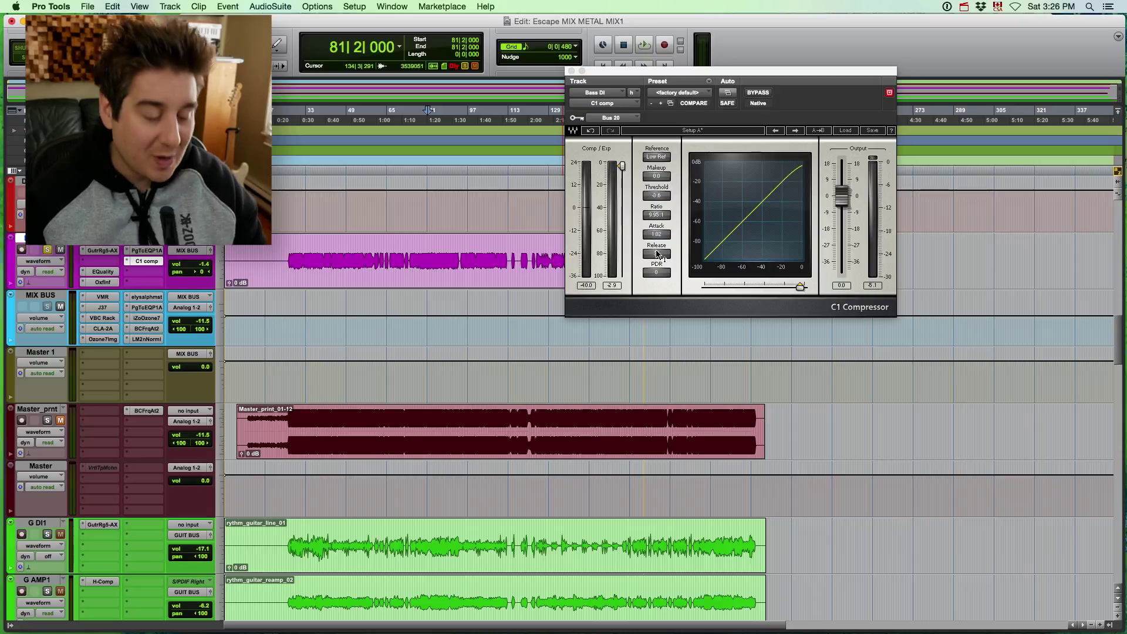
Play from 81|2|000 and lower the Bass DI's C1 Compressor attack to 0.01 and release to 1
key("space")
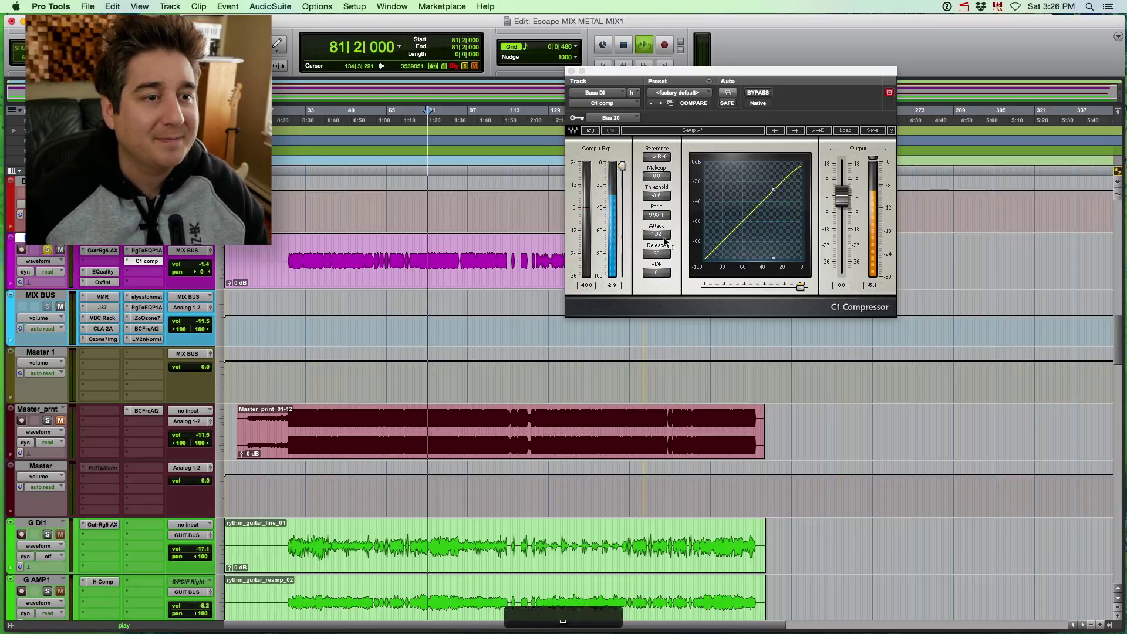
key("super+equal")
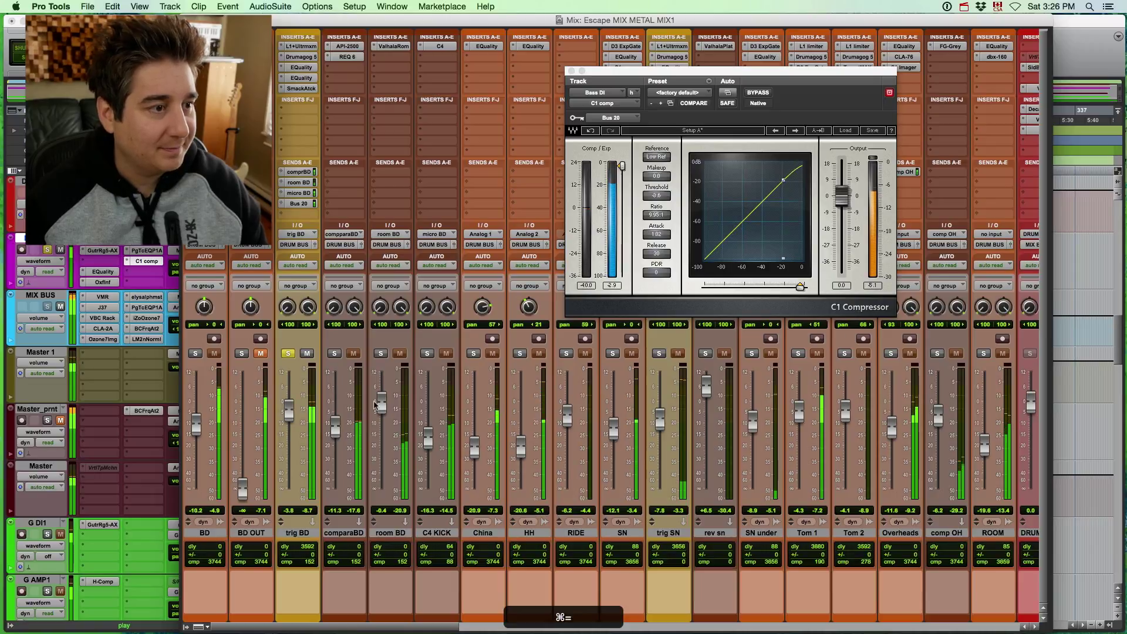
key("super+equal")
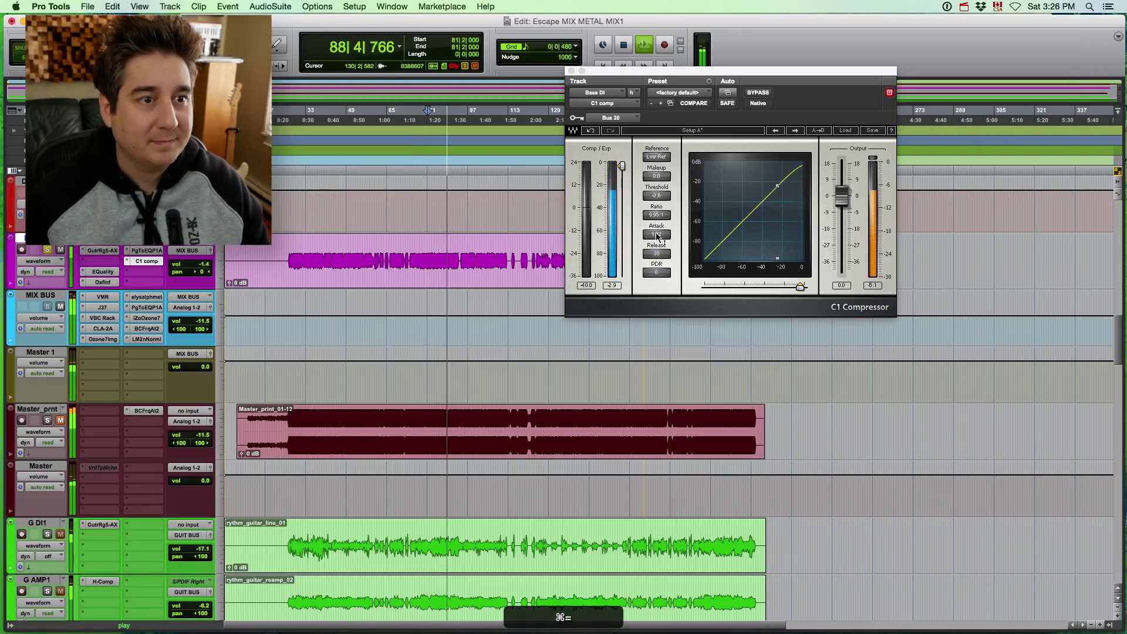
left_click_drag(656, 236, 677, 480)
left_click_drag(658, 253, 661, 480)
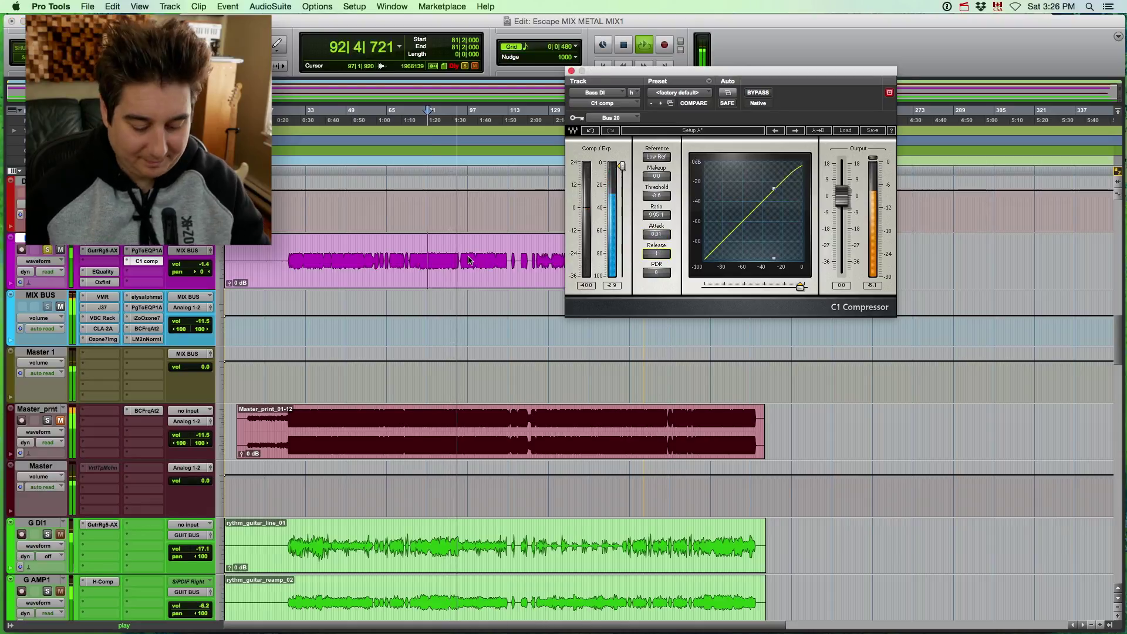
Continue listening from 94|2|480 on the timeline, with a closer view of the Bass DI waveform
key("super+bracketright")
scroll(506, 190, "left", 5)
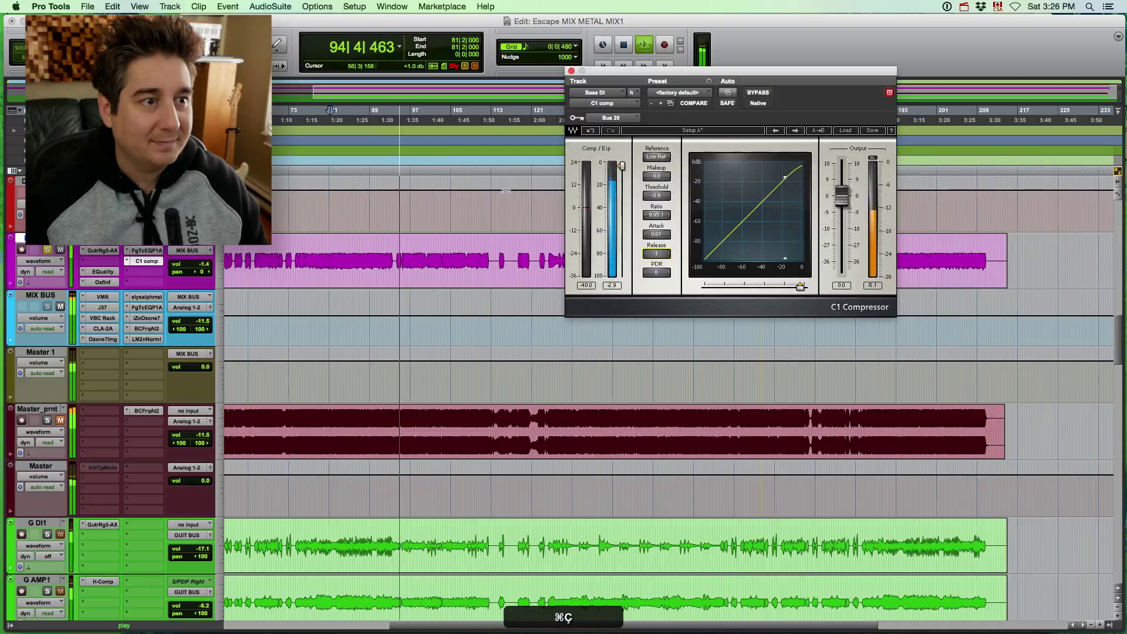
left_click(399, 120)
key("super+bracketright")
key("super+bracketright")
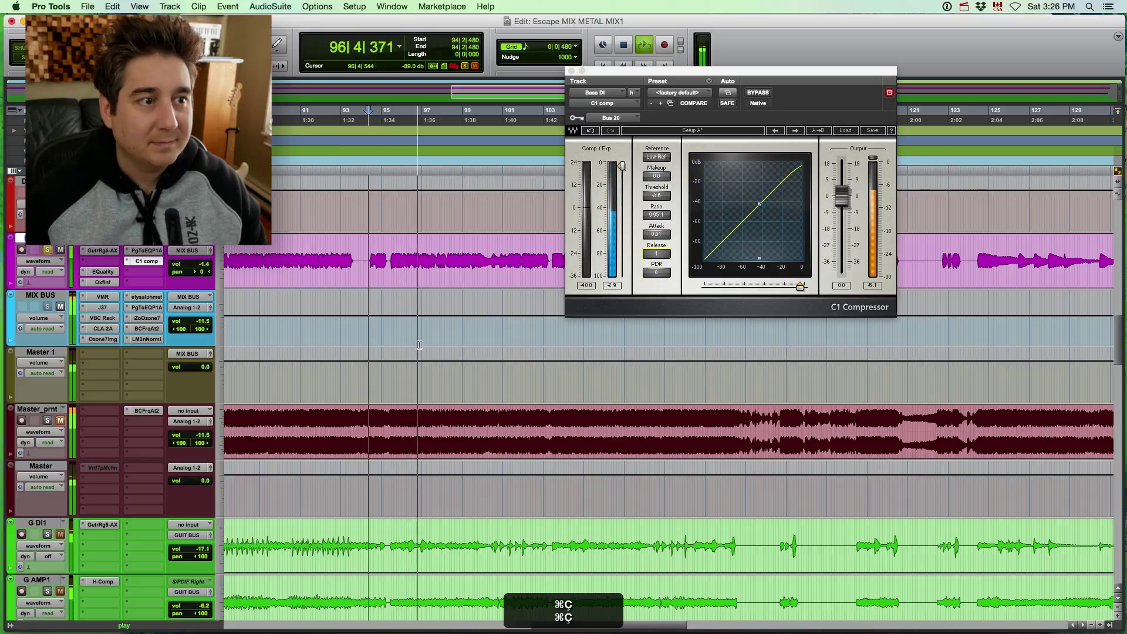
left_click_drag(546, 627, 554, 626)
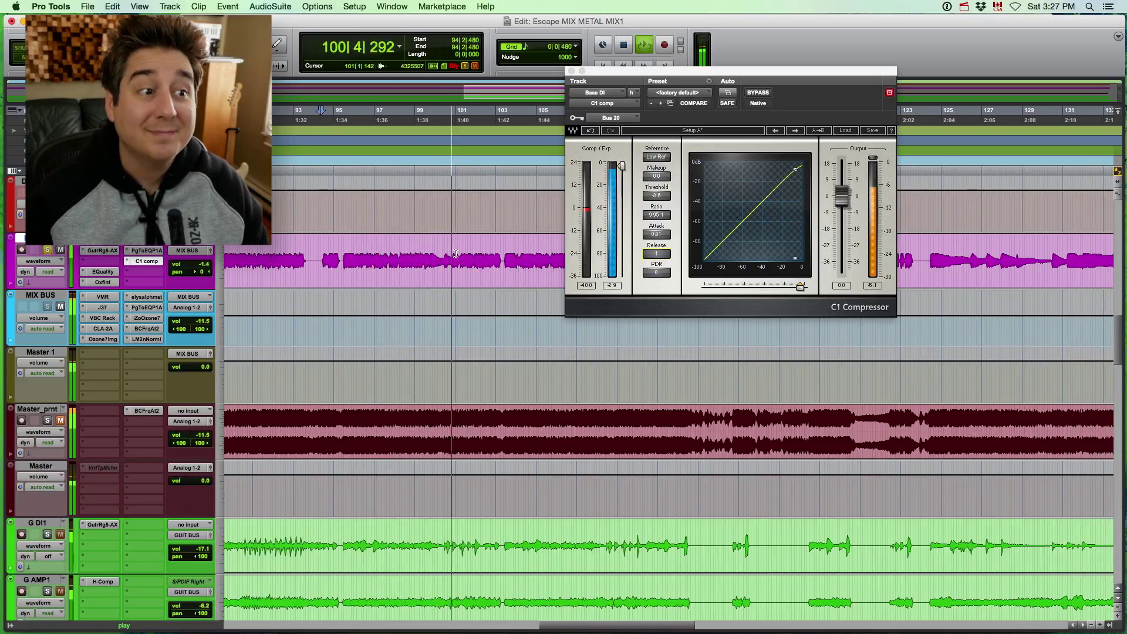
Set the playback start to 99|3|000 on the Bass DI track and listen to the passage with the C1 Compressor active
key("space")
left_click(425, 253)
key("space")
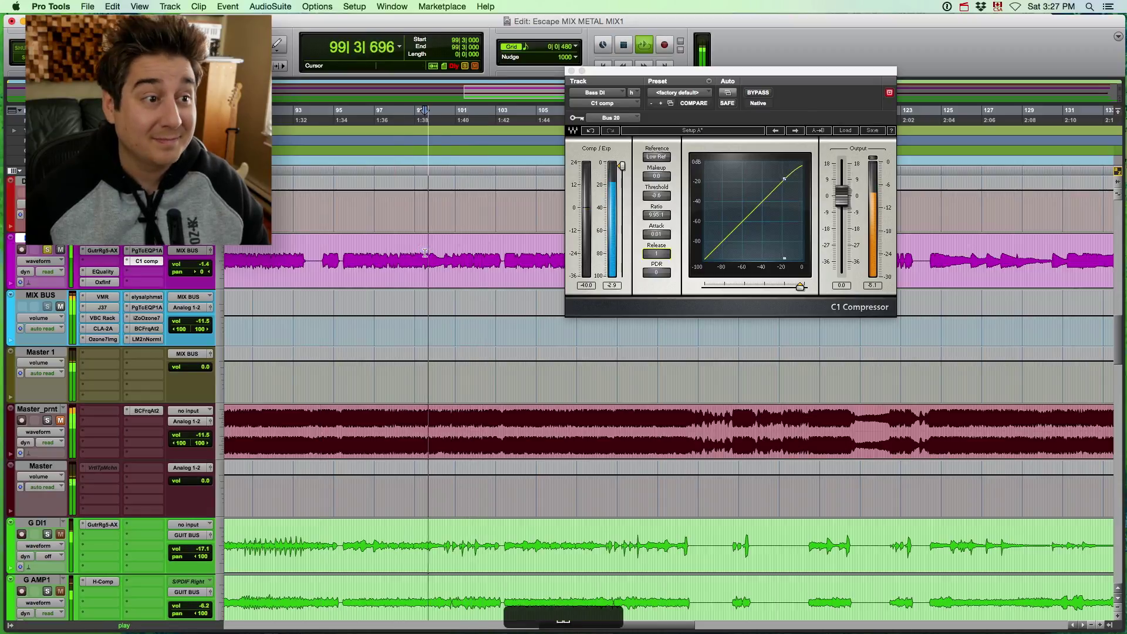
key("space")
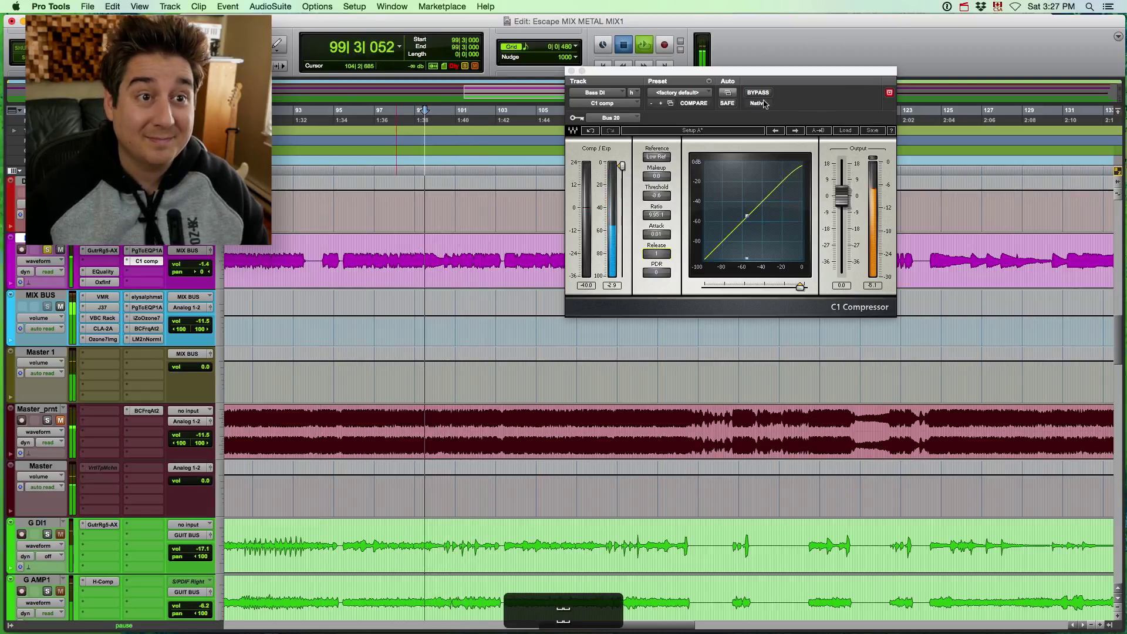
Compare the passage from 99|3|000 with the C1 Compressor bypassed and active, leaving the compressor active and playback stopped
key("space")
left_click(760, 94)
key("space")
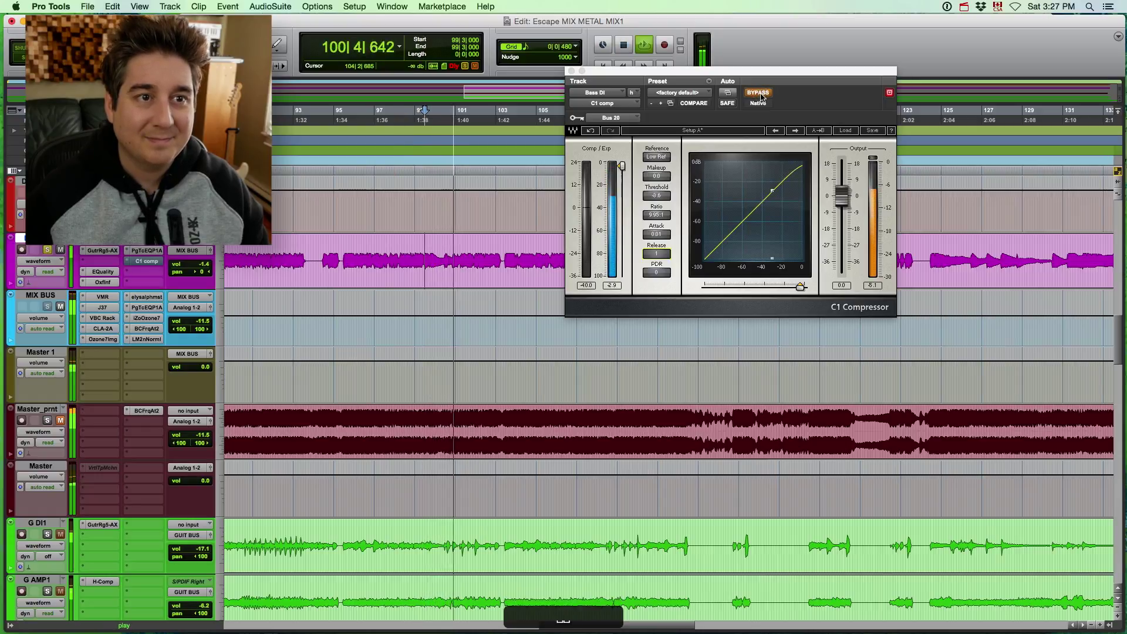
key("space")
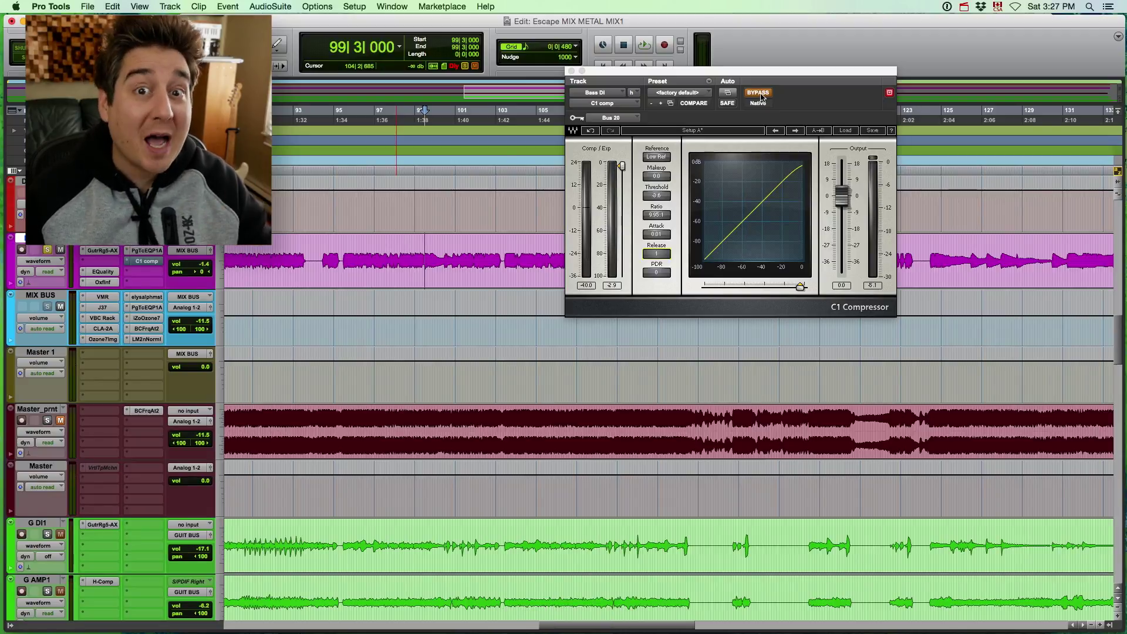
left_click(757, 93)
key("space")
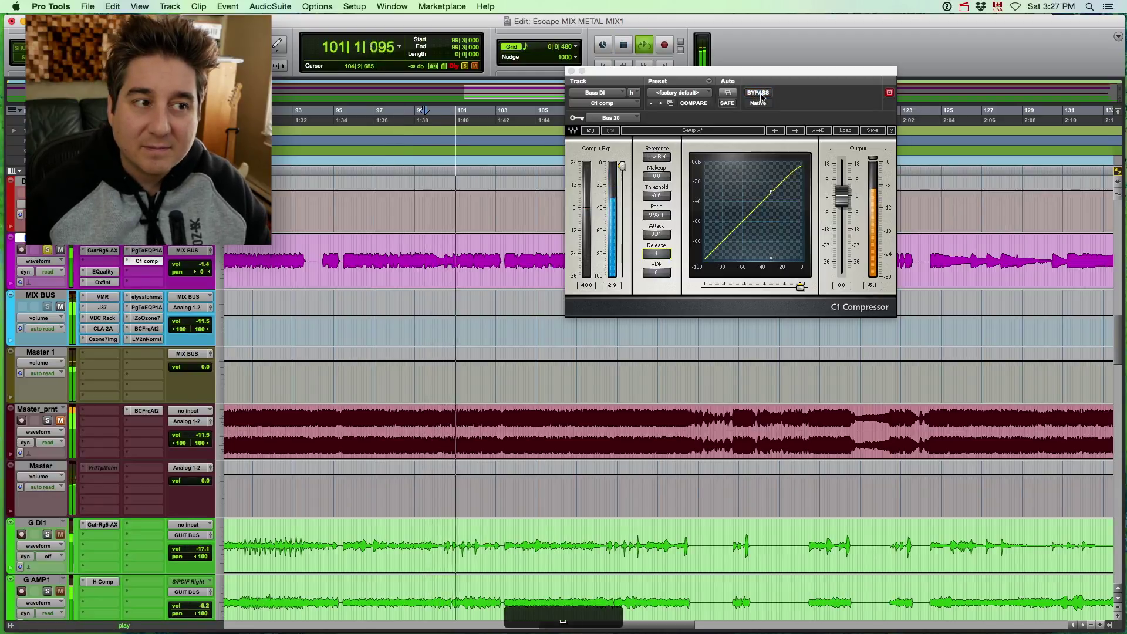
key("space")
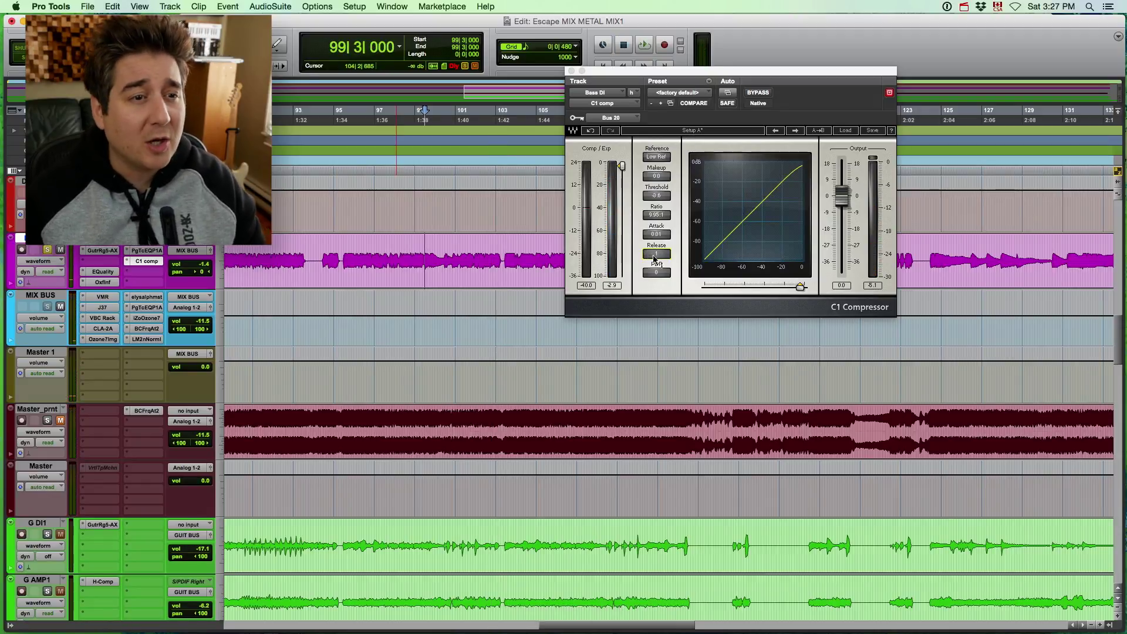
Raise the C1 Compressor's release to 34 while playing the passage from 99|3|000, then stop playback
key("space")
left_click_drag(653, 229, 662, 198)
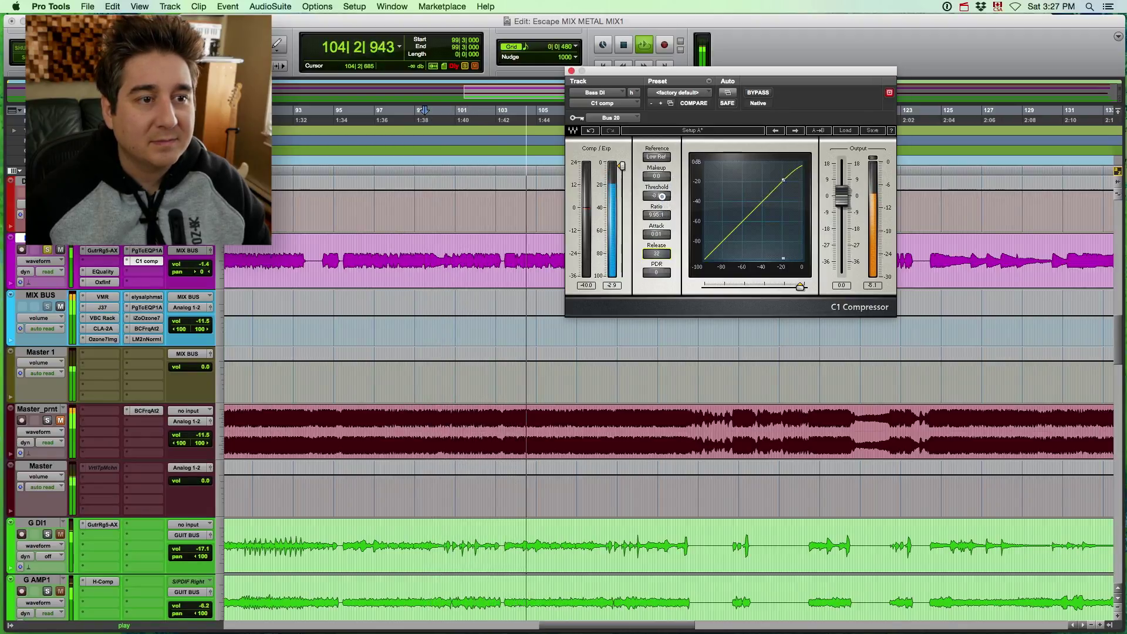
key("space")
key("space")
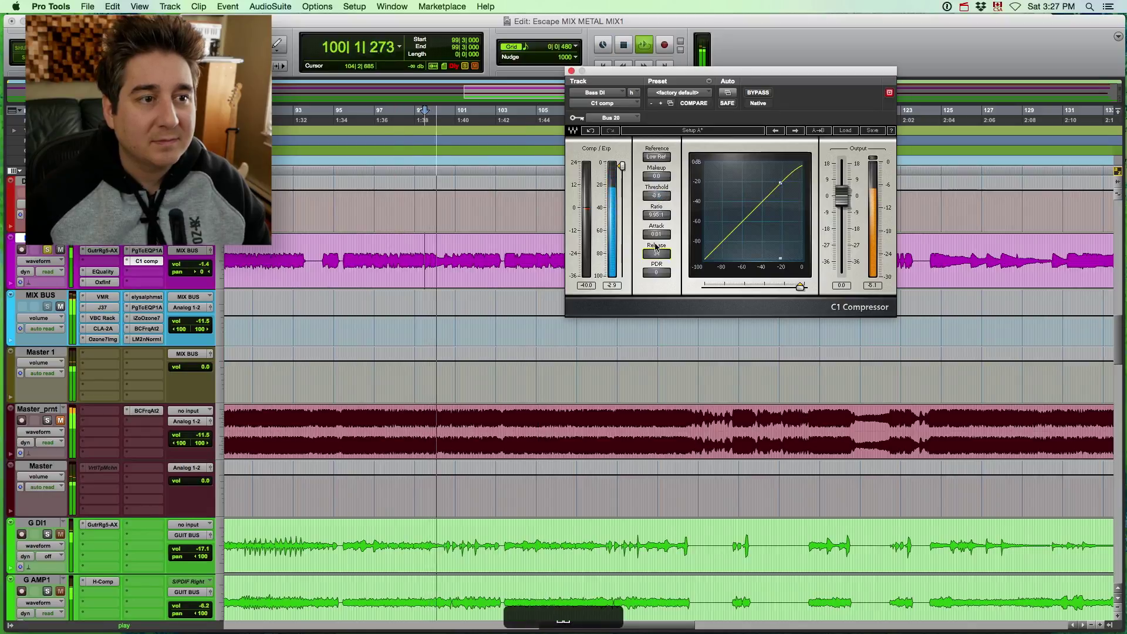
key("space")
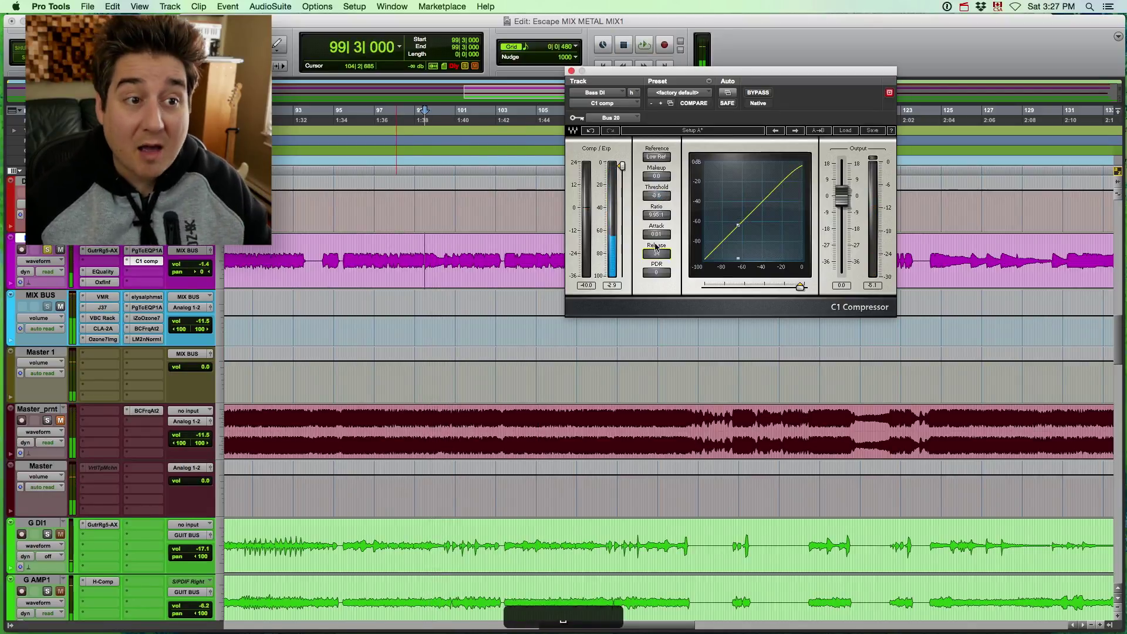
Raise the C1 Compressor's attack to 0.99 while repeatedly replaying the passage from 99|3|000, and stop playback
key("space")
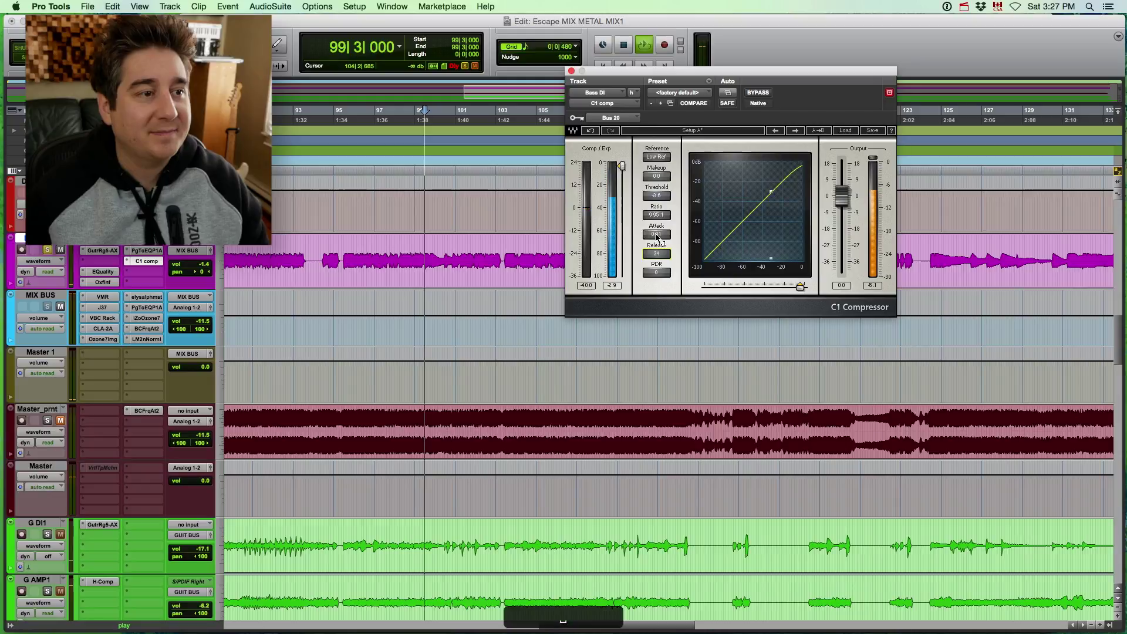
left_click_drag(655, 202, 661, 198)
key("space")
key("space")
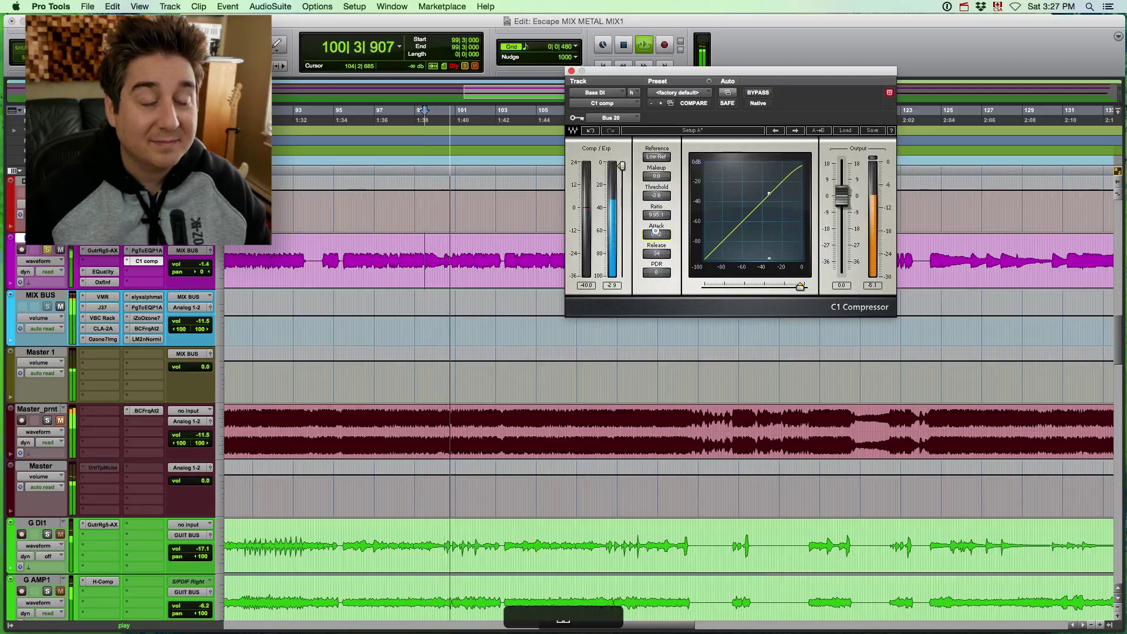
key("space")
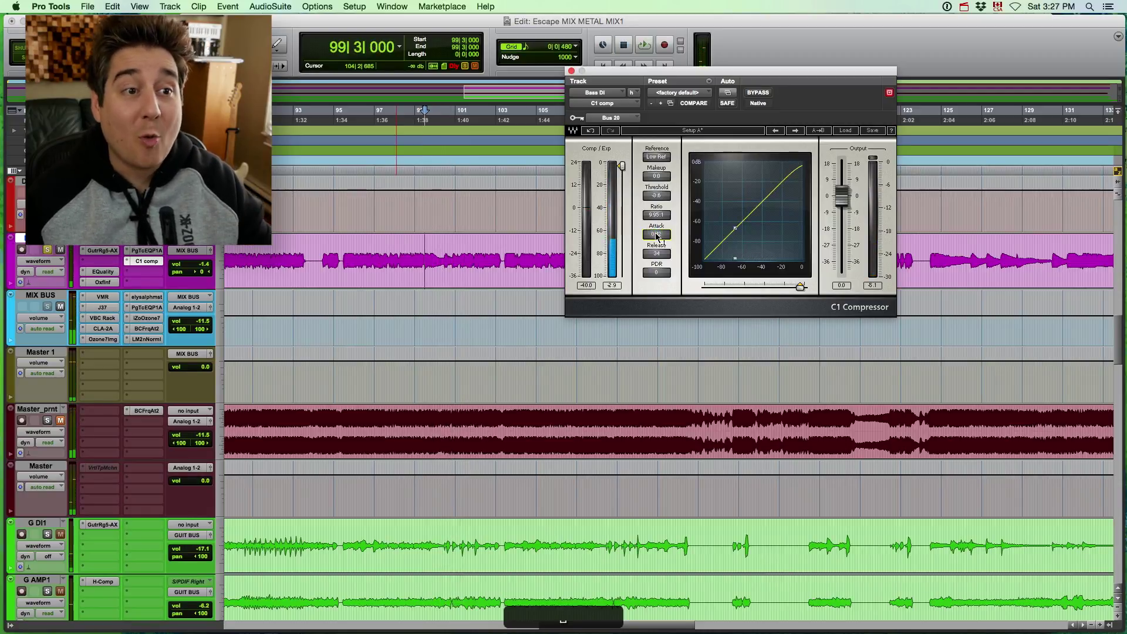
key("space")
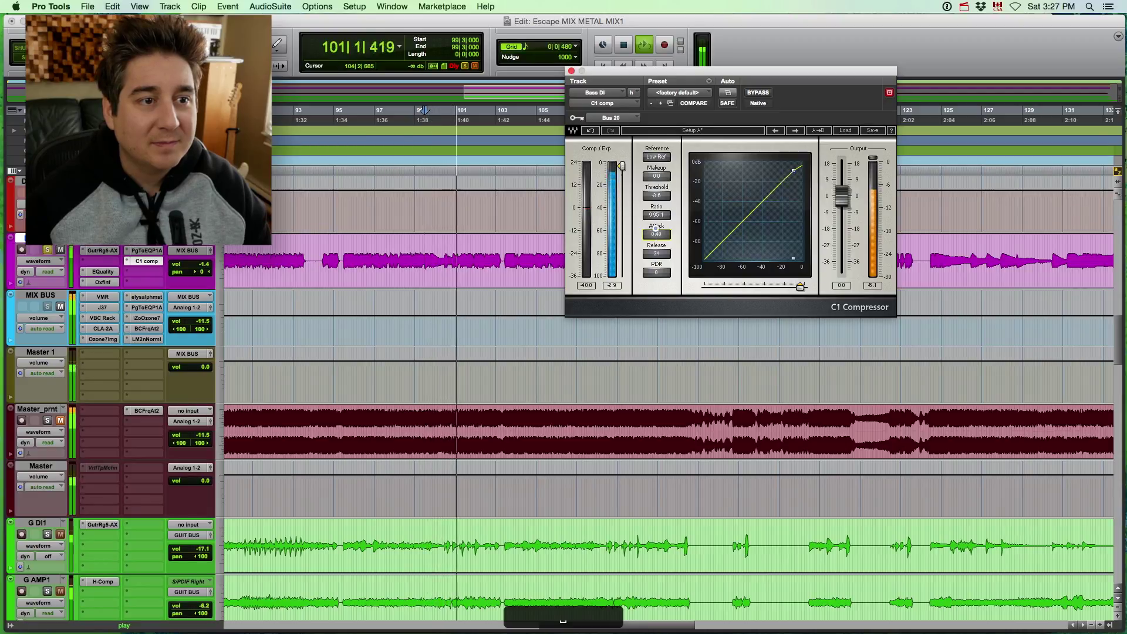
key("space")
key("space")
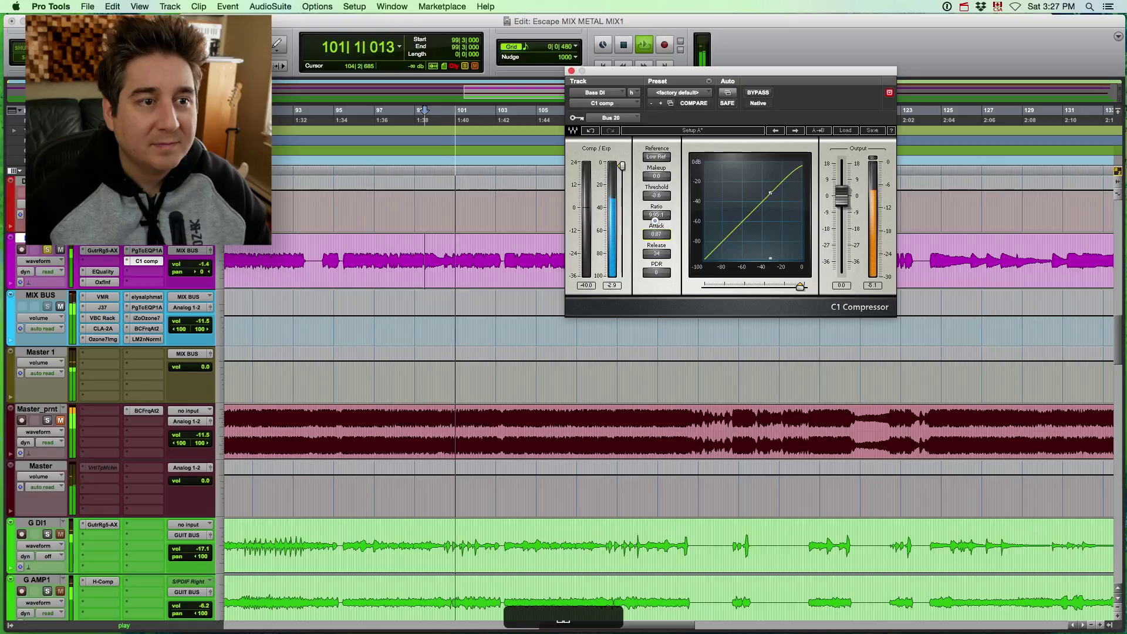
key("space")
key("space")
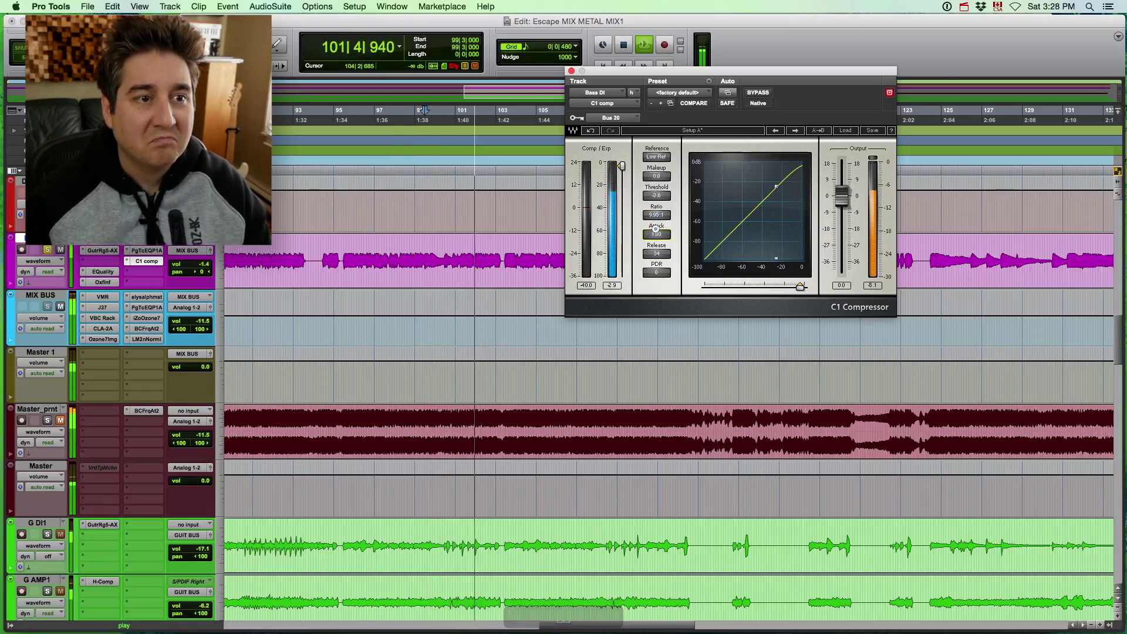
key("space")
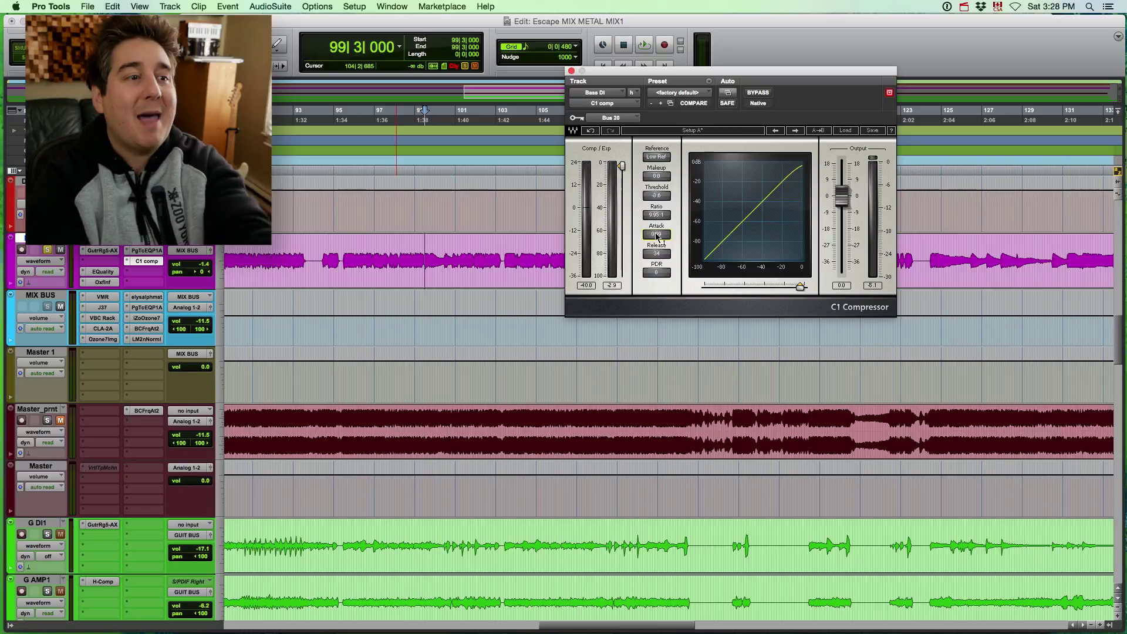
Play a longer section from 99|3|000 to hear the C1 Compressor with the adjusted attack and release, and stop playback
key("space")
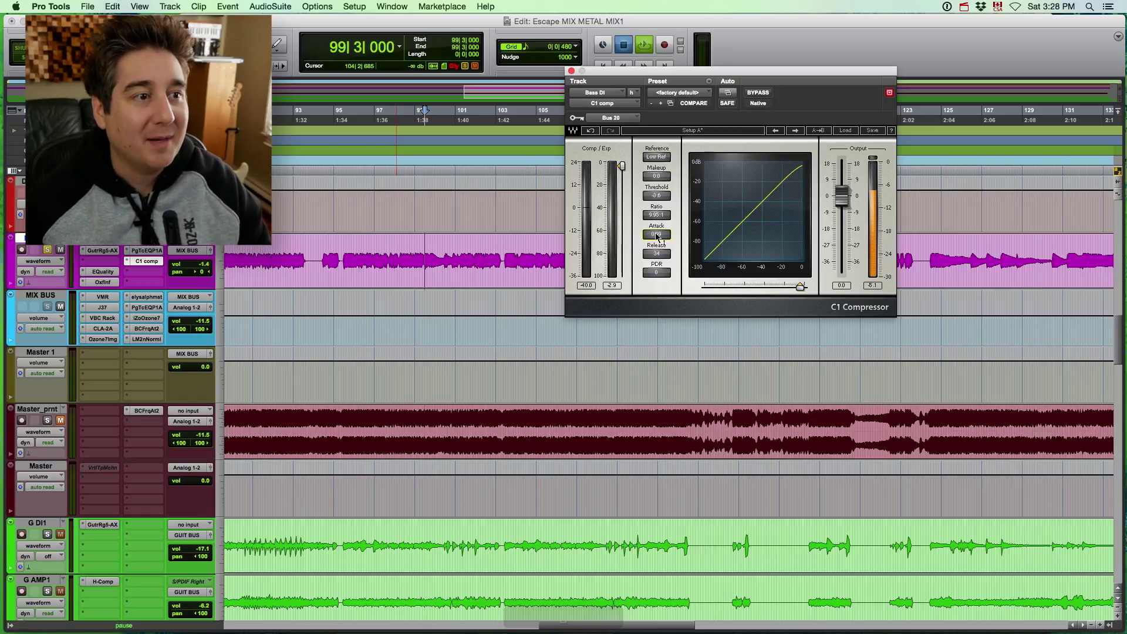
key("super+[")
key("super+[")
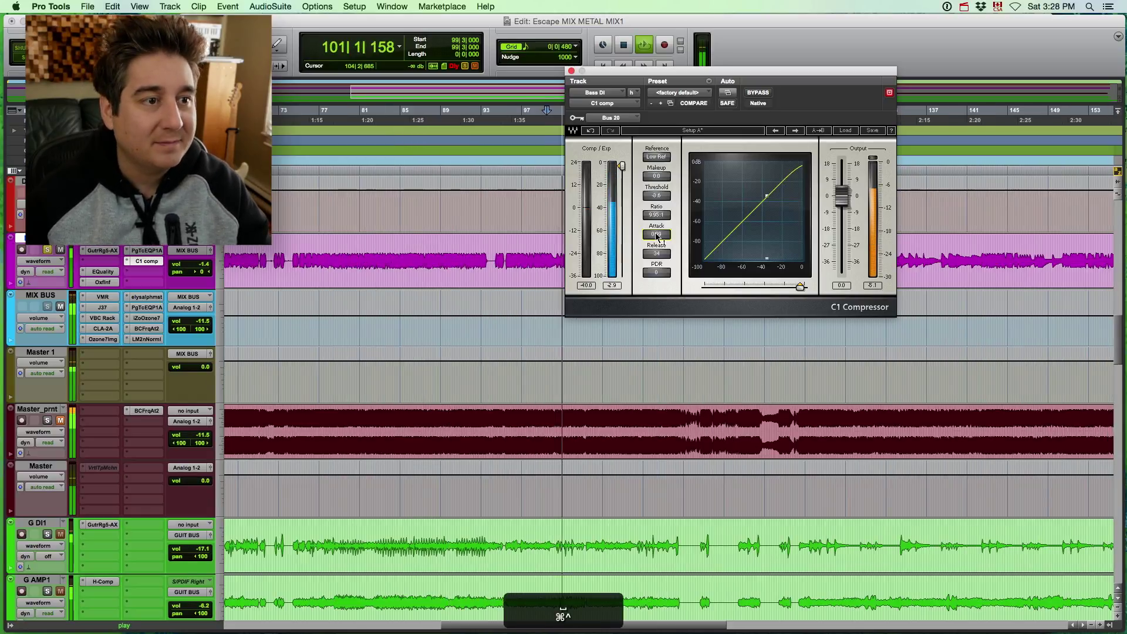
scroll(478, 256, "right", 2)
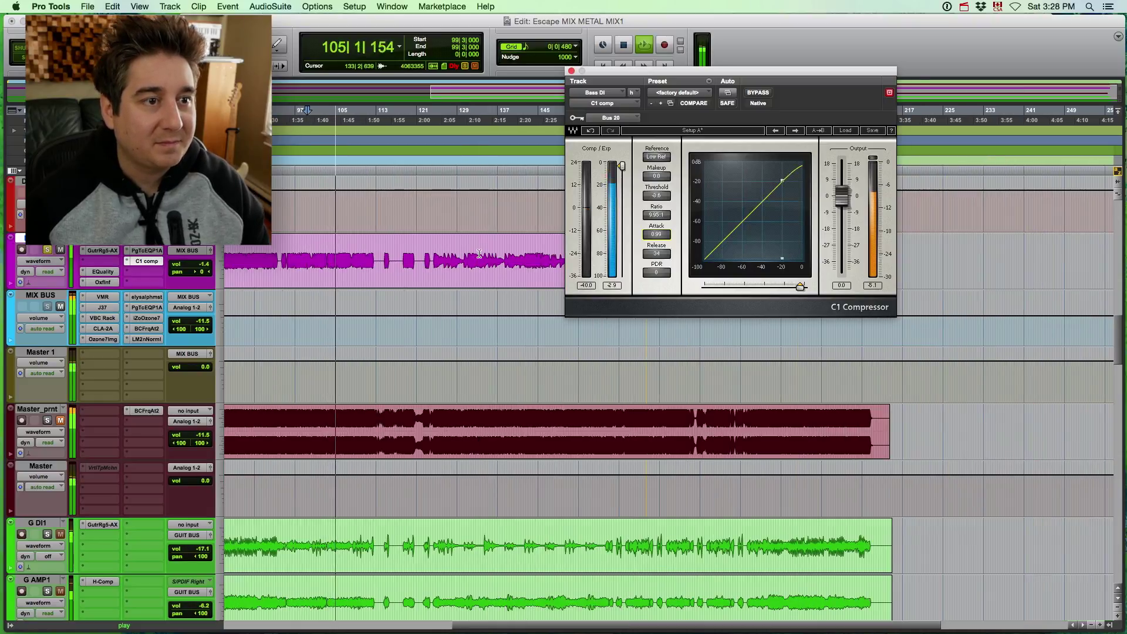
key("space")
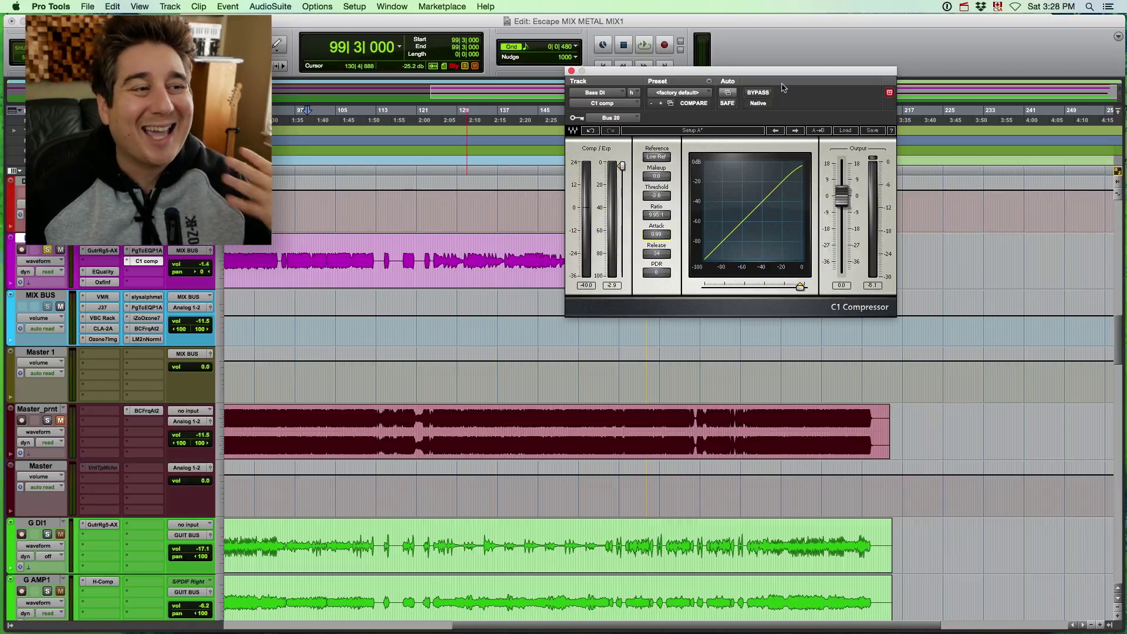
Set the playback start to 76|3|480 on the Bass DI track and show the mixer
key("super+[")
key("super+[")
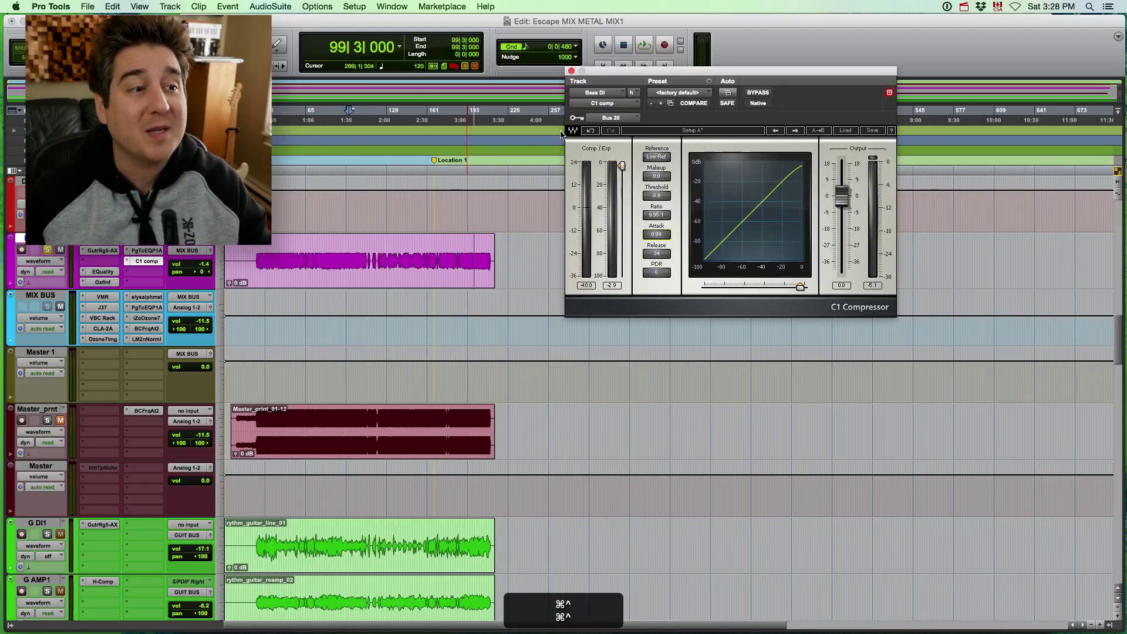
left_click(321, 244)
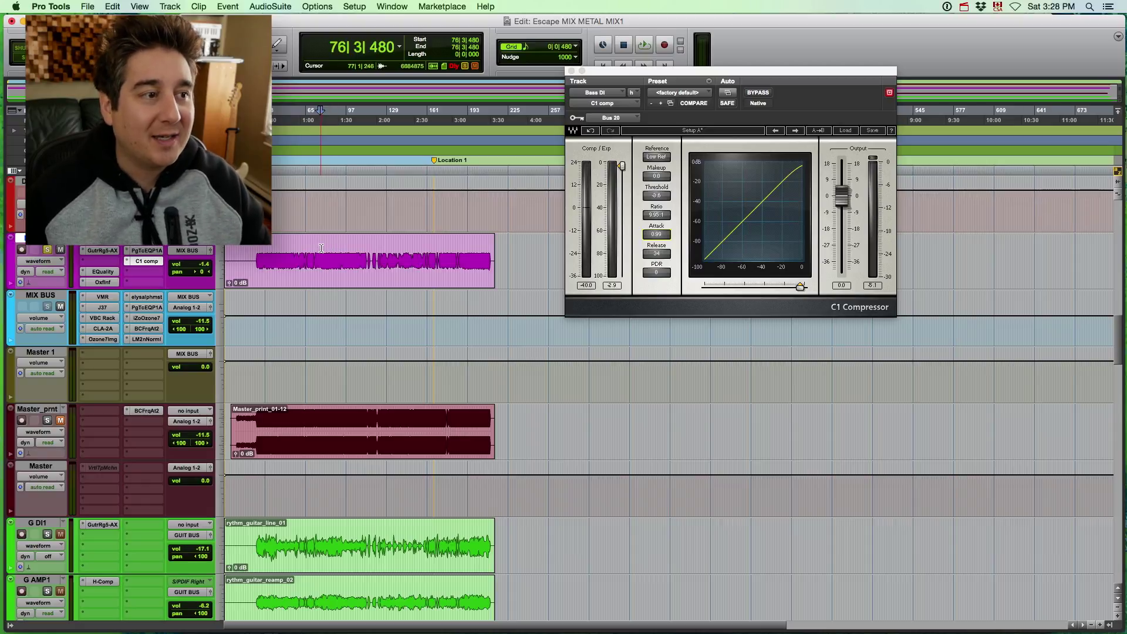
key("super+equal")
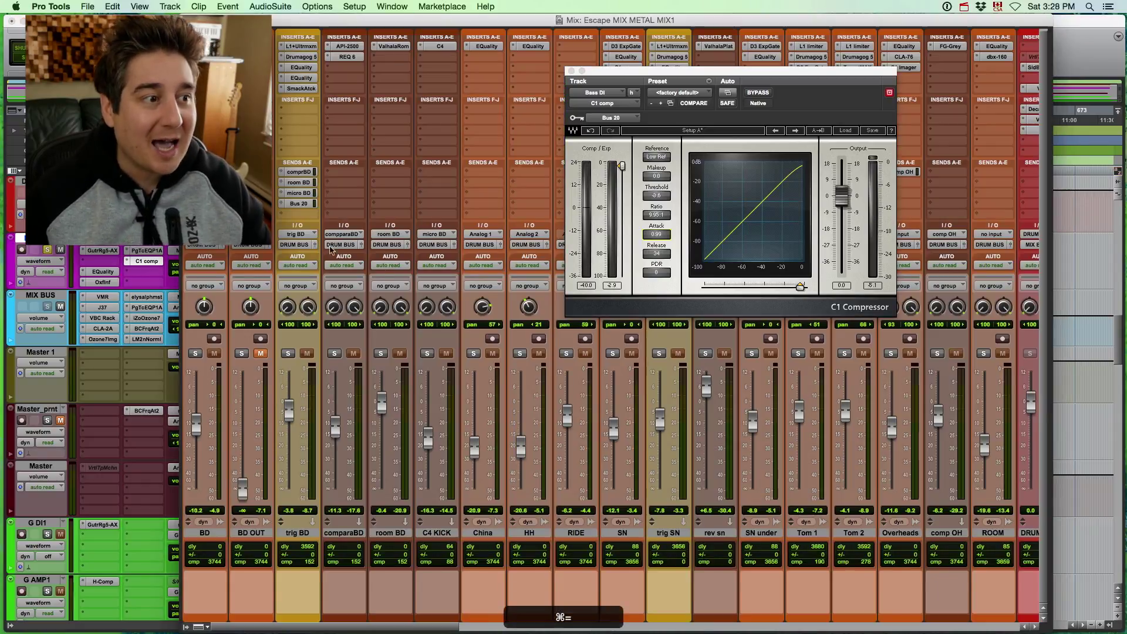
Solo the BD track, reactivate the track groups, solo the whole drum group, then start playback from 75|3|480 and return to the Edit window
left_click(196, 353)
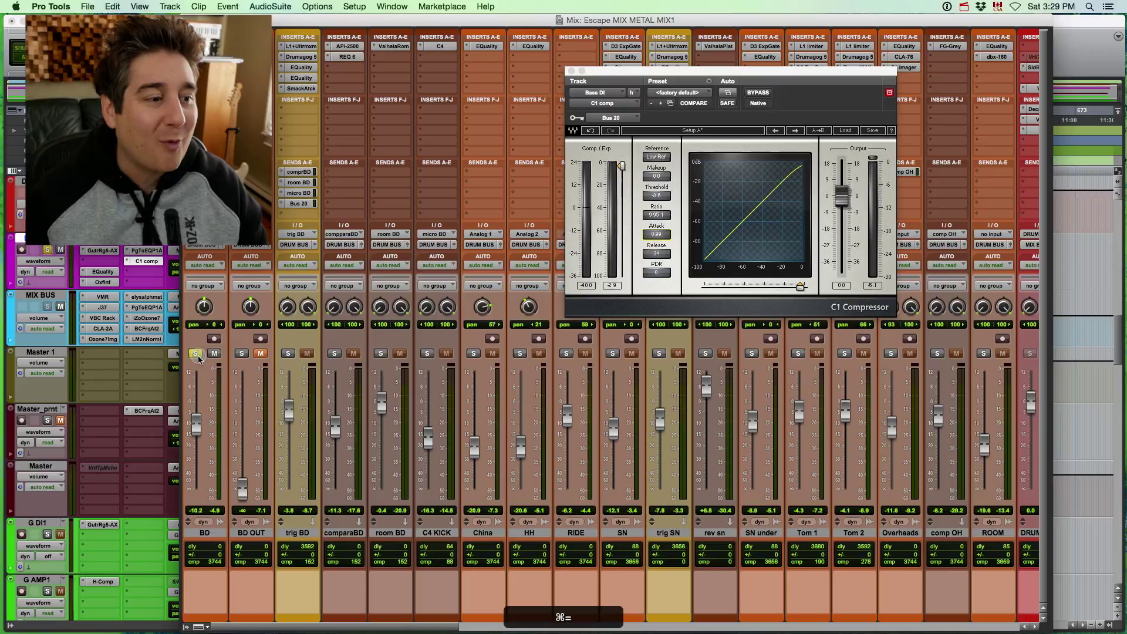
key("super+shift+g")
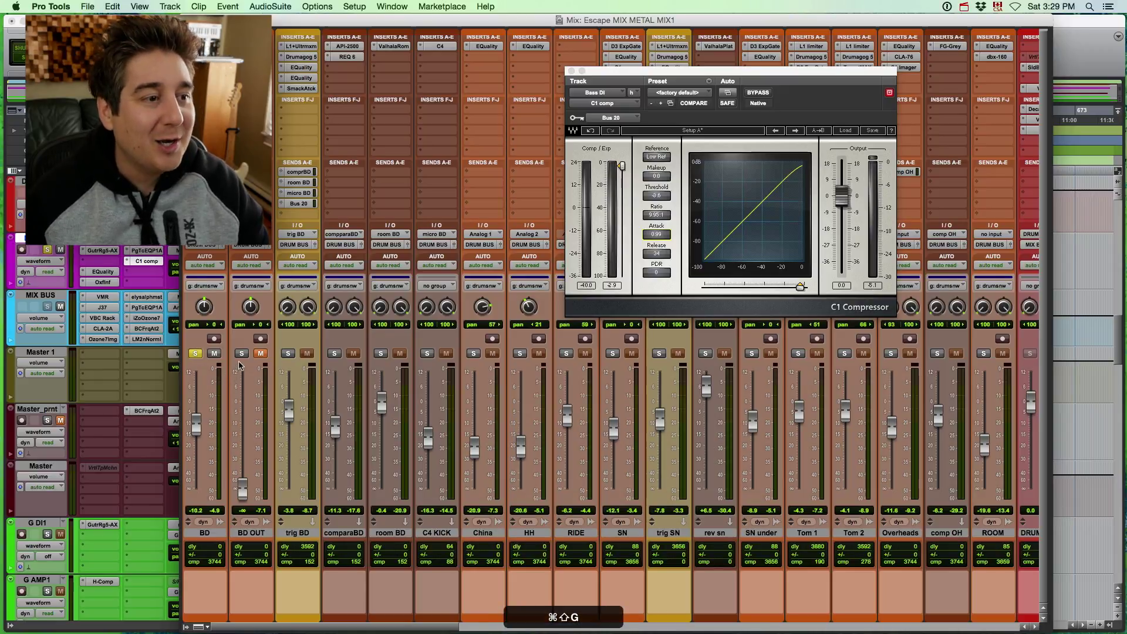
left_click(287, 355)
key("space")
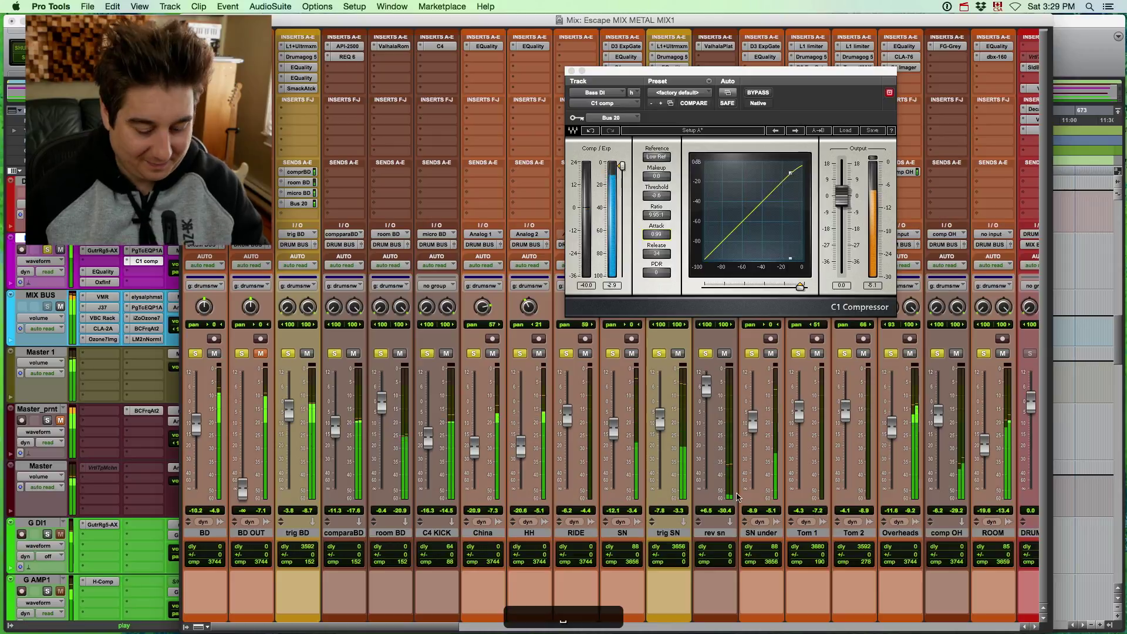
key("super+equal")
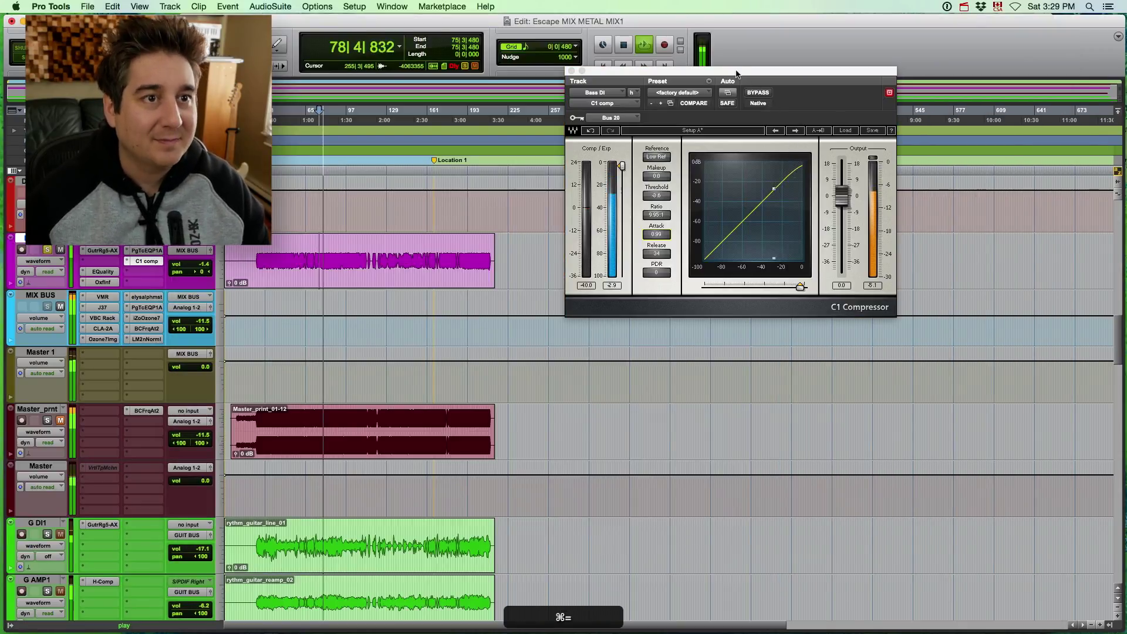
Move the C1 Compressor window aside, toggle its bypass during playback to compare the bass with the drums, and stop with it bypassed
left_click_drag(736, 71, 613, 82)
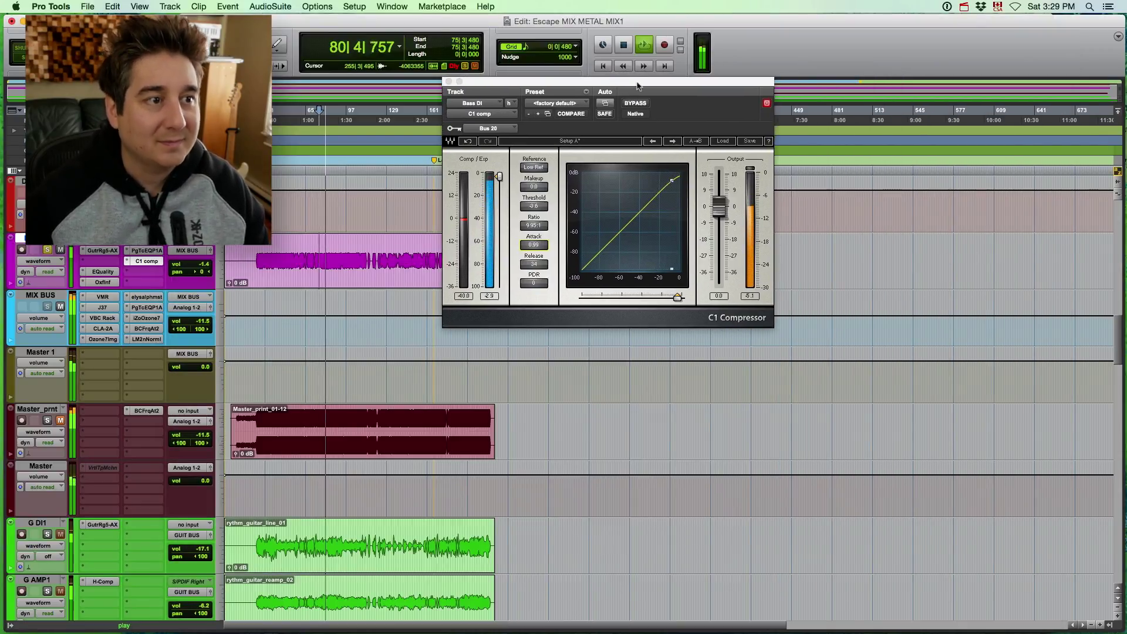
left_click(637, 103)
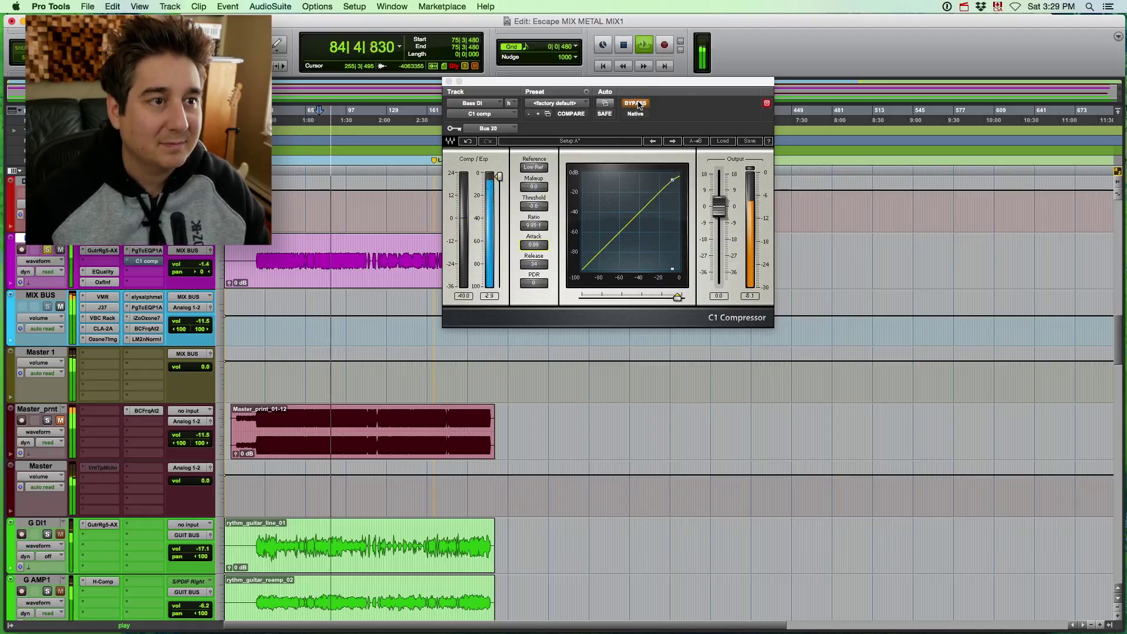
left_click(638, 104)
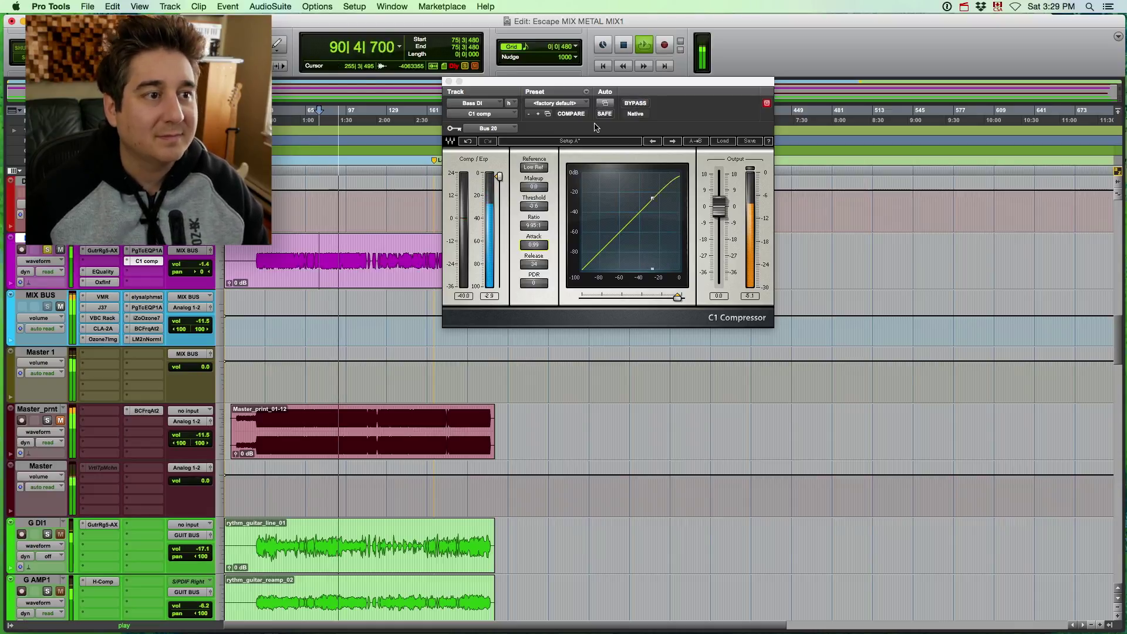
left_click(636, 104)
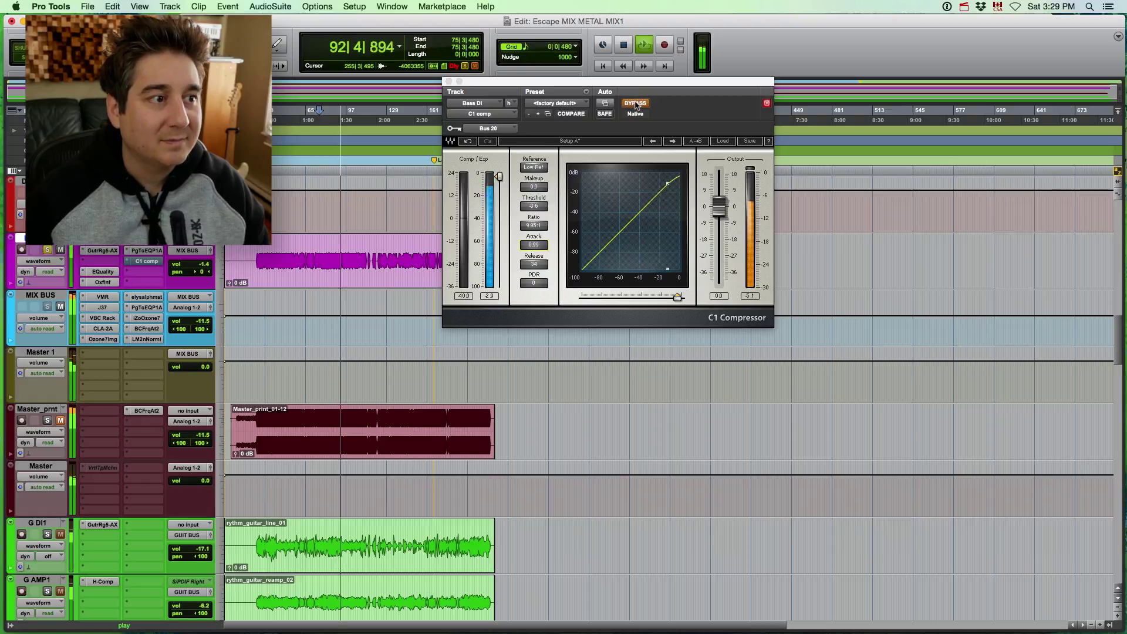
key("space")
Replay the passage from 75|3|480, alternating the C1 Compressor between bypassed and active several times, and leave it active
key("super+ç")
key("super+ç")
key("space")
left_click_drag(607, 86, 818, 71)
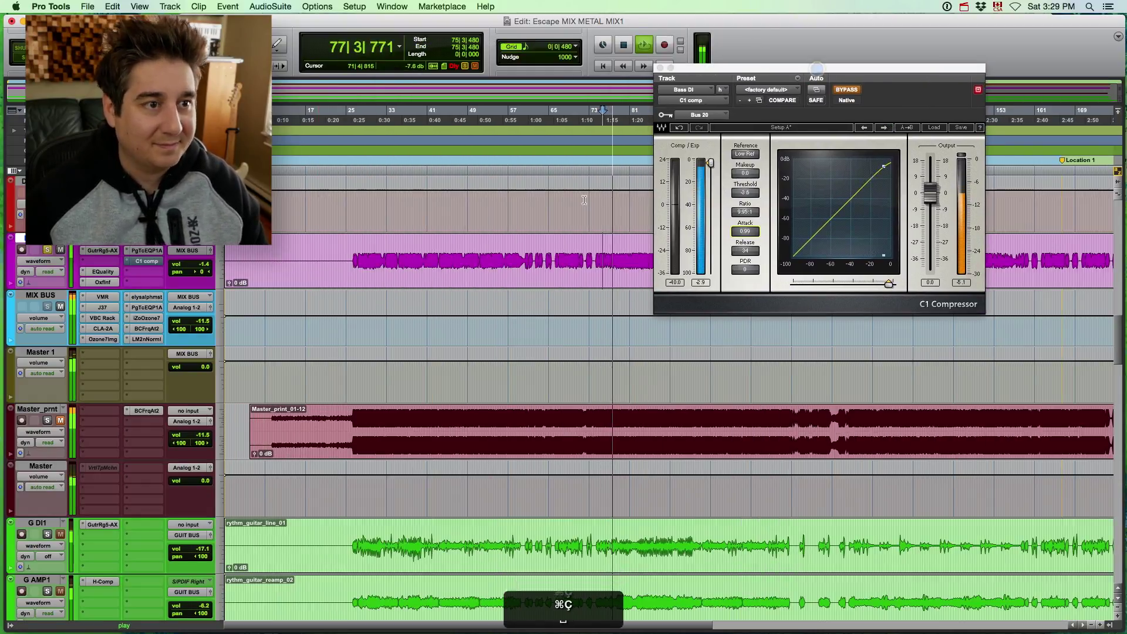
left_click(845, 92)
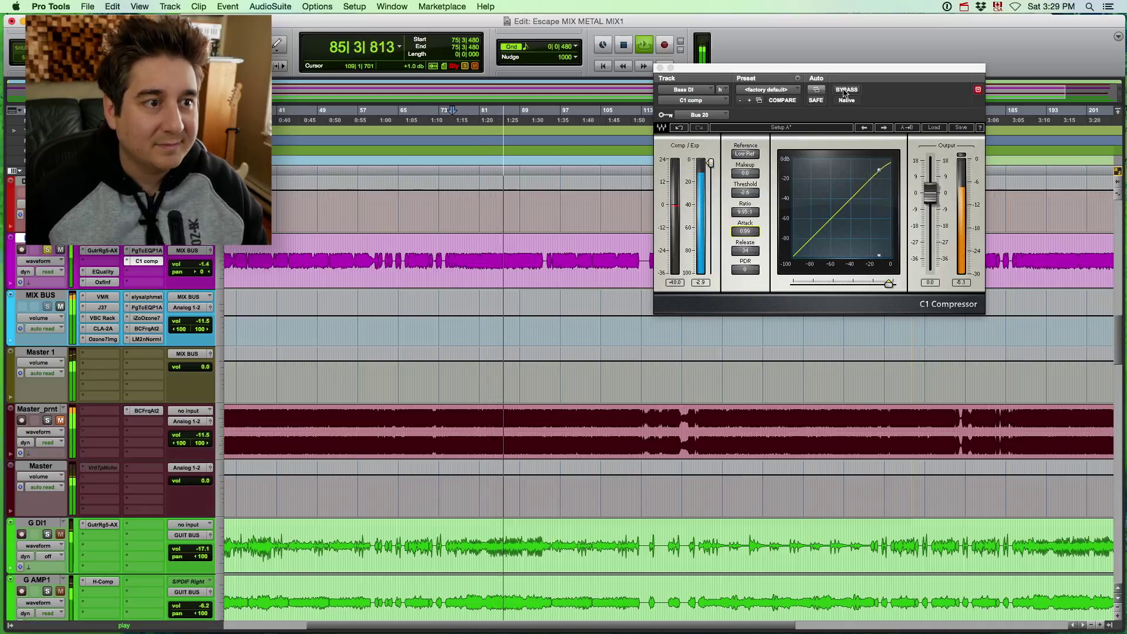
left_click(845, 92)
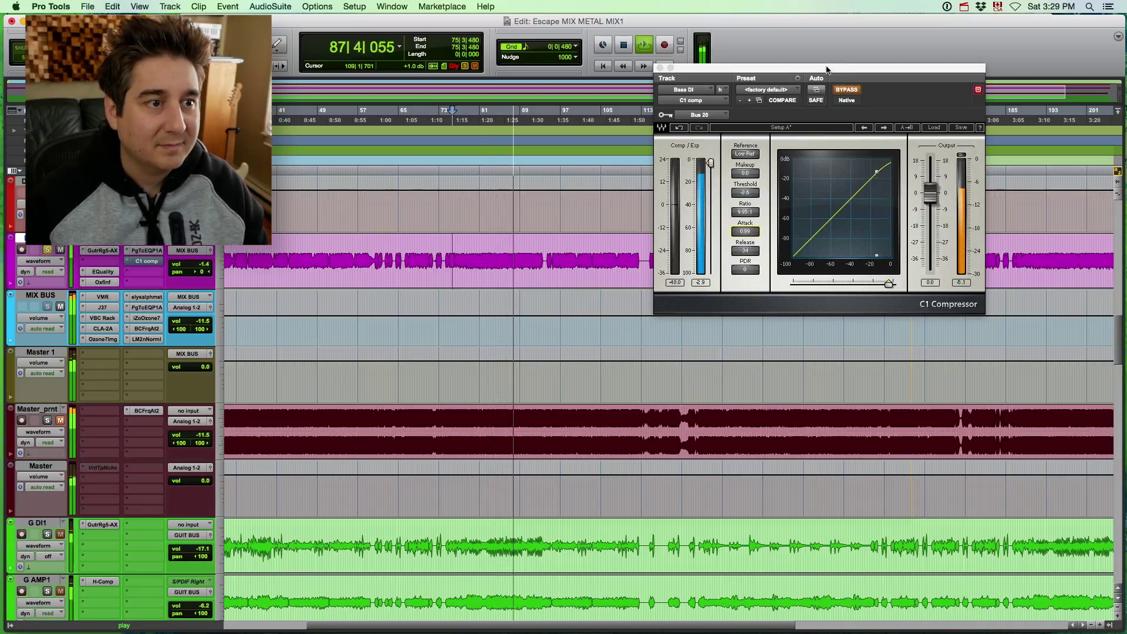
left_click_drag(826, 69, 790, 68)
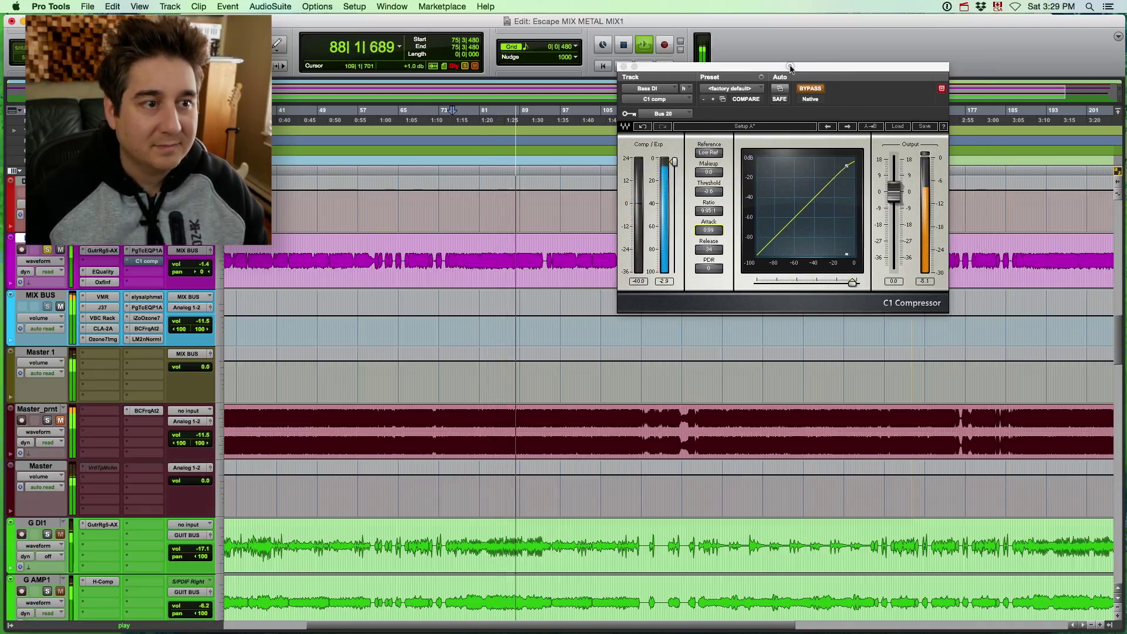
left_click(811, 90)
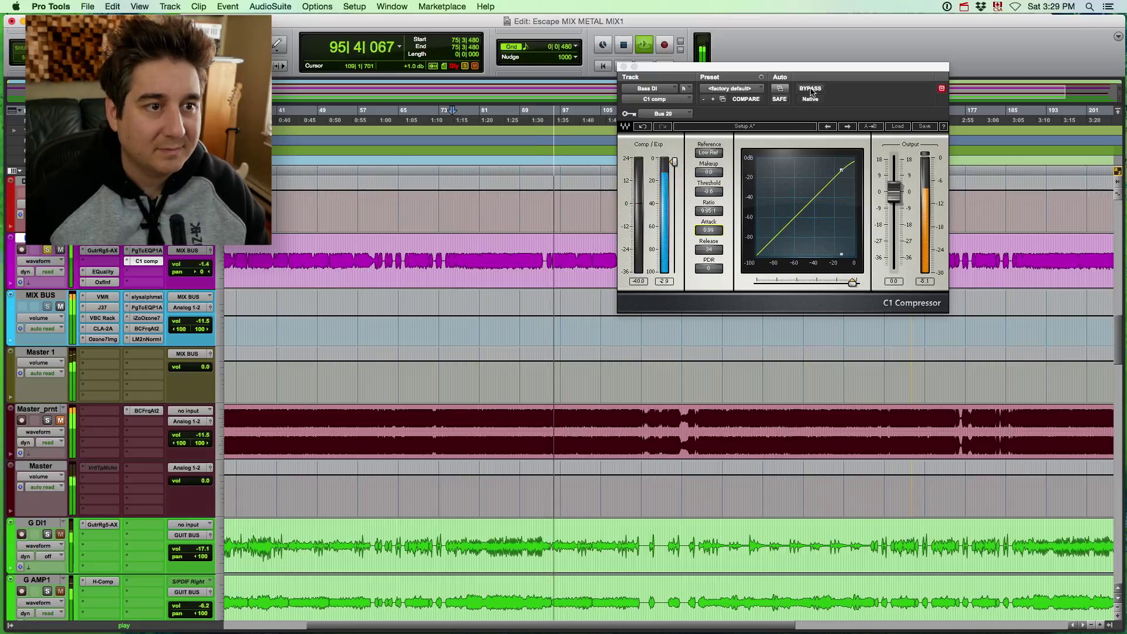
left_click(811, 90)
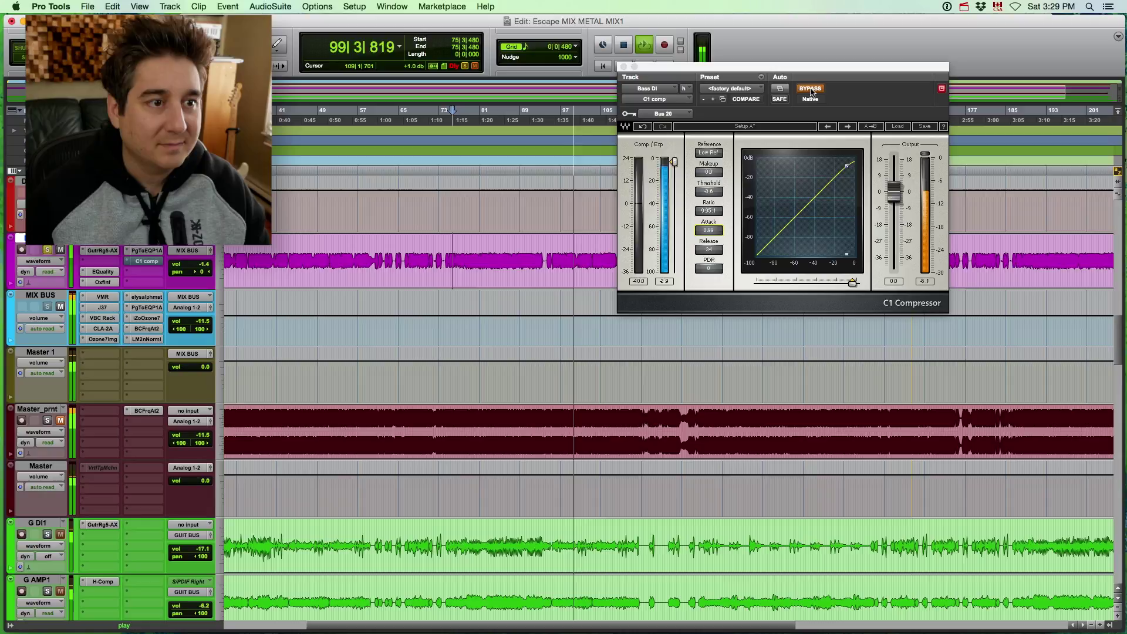
left_click(810, 89)
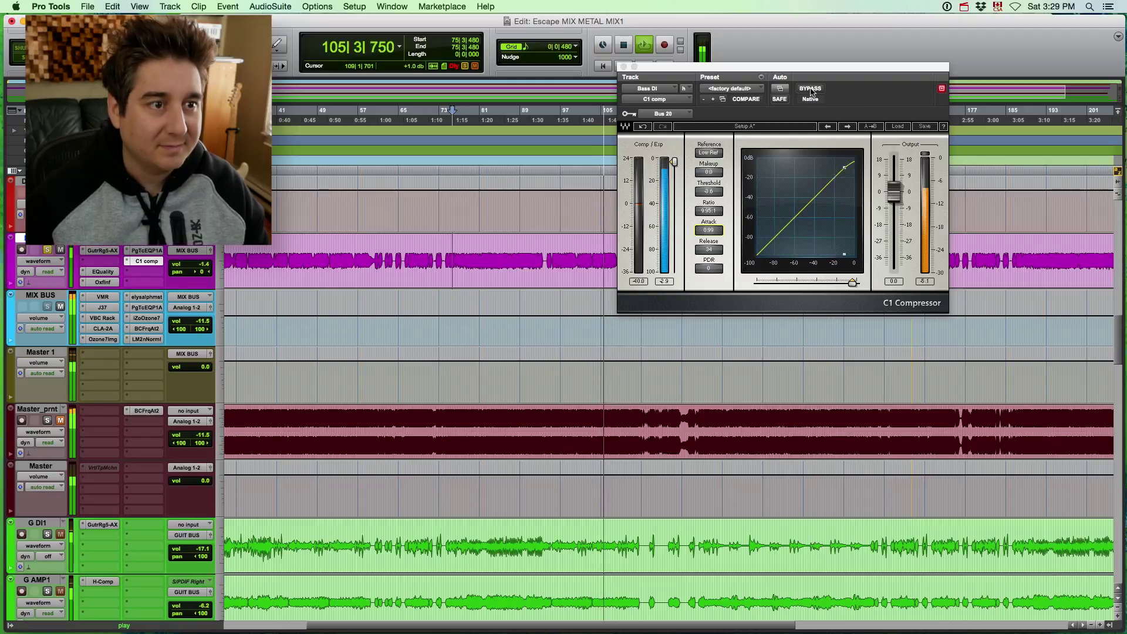
Stop playback and close the C1 Compressor window
scroll(563, 141, "right", 5)
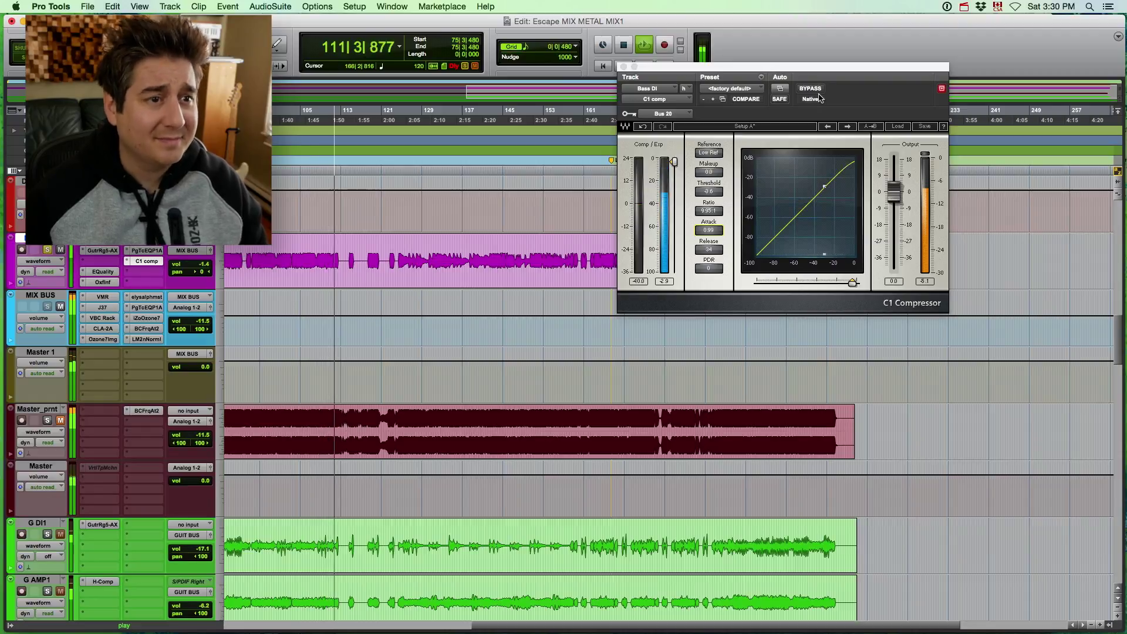
key("space")
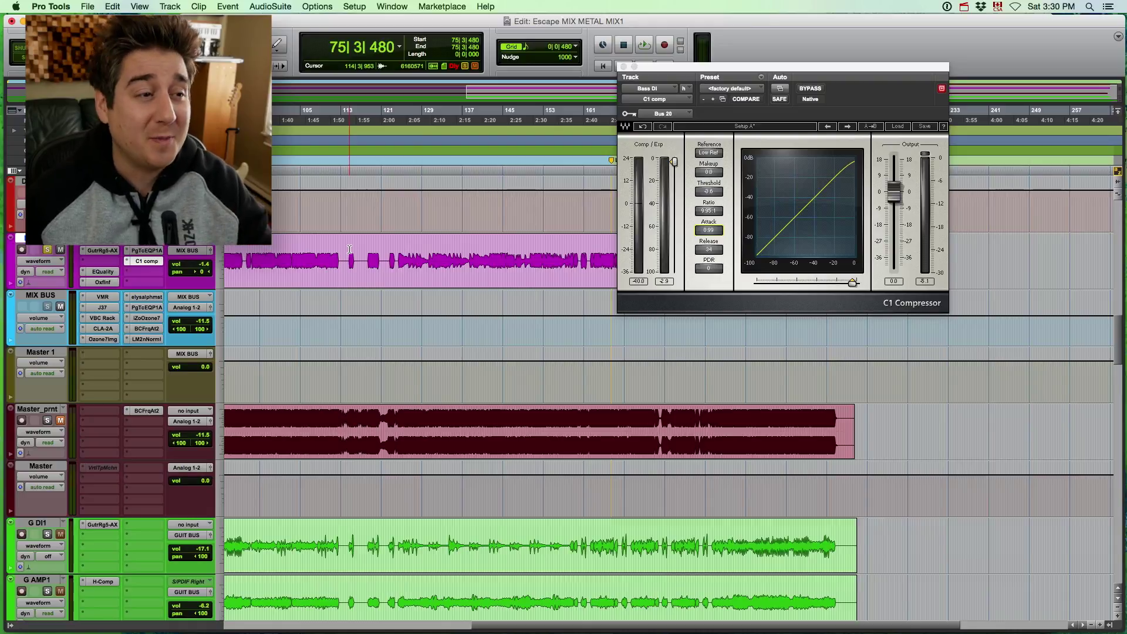
key("r")
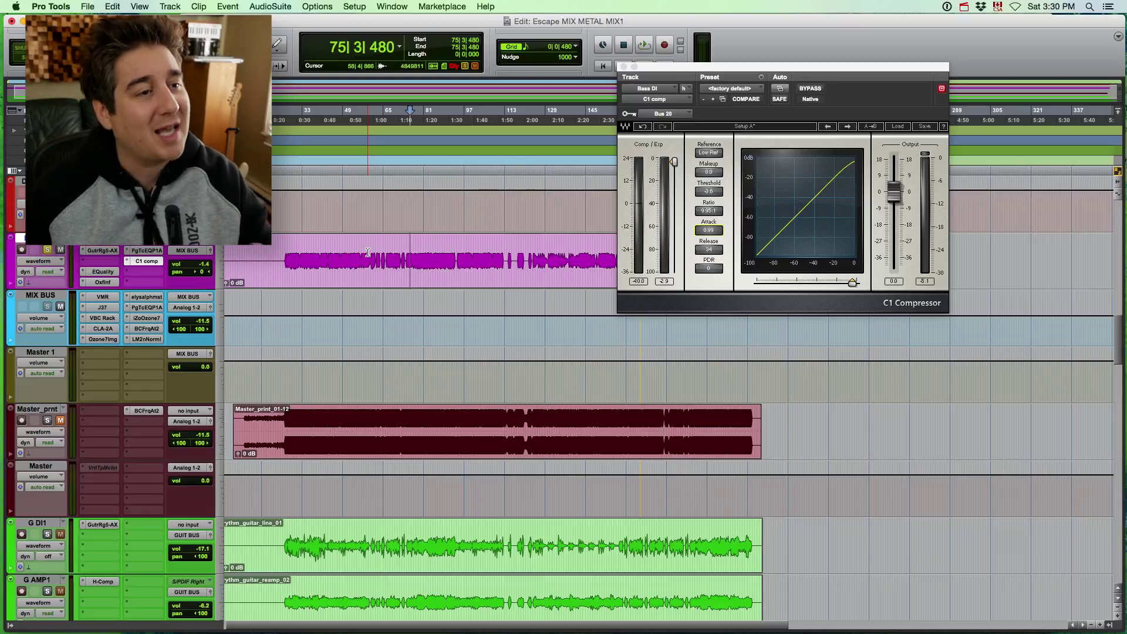
left_click(624, 66)
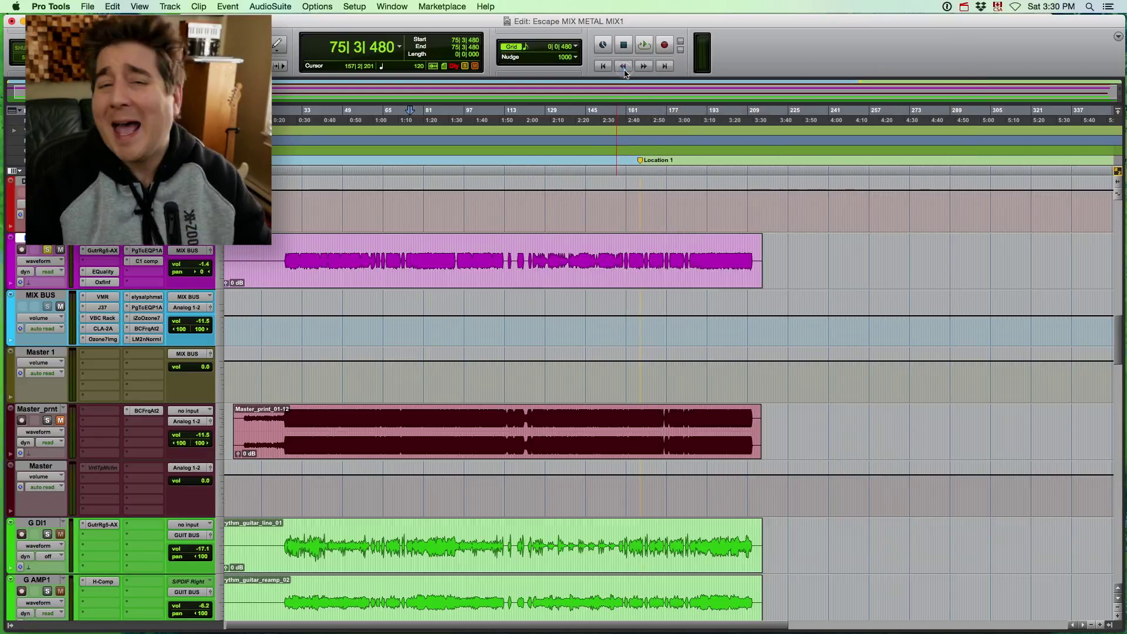